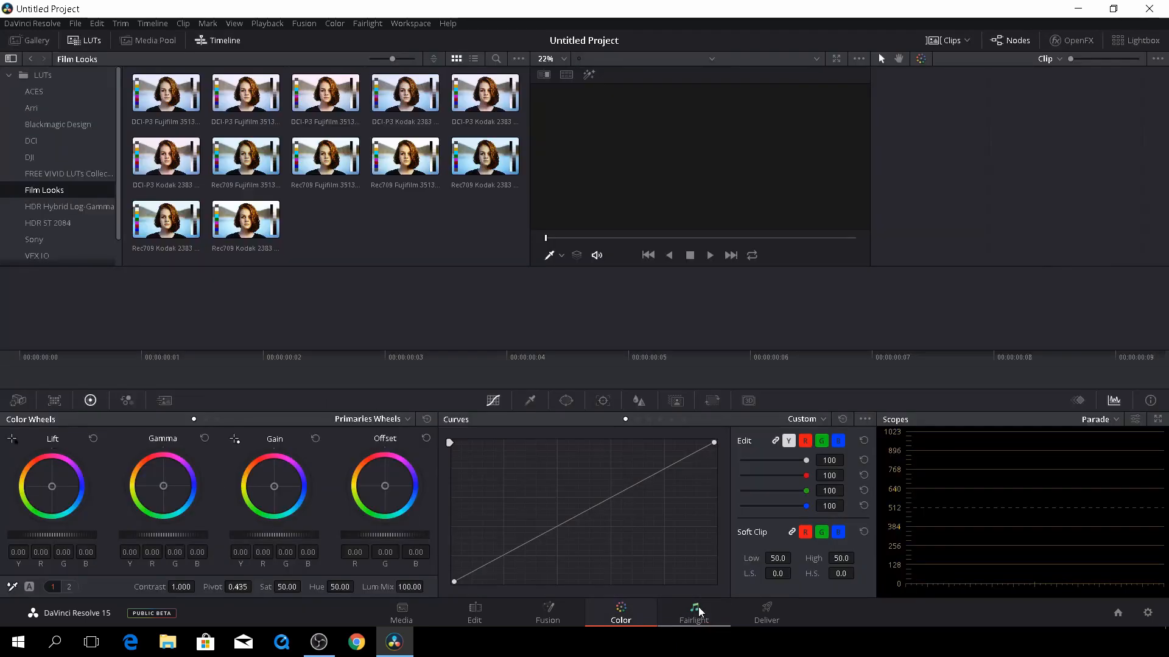
Visit the Fairlight and Deliver pages, then return to the empty Edit page
left_click(699, 608)
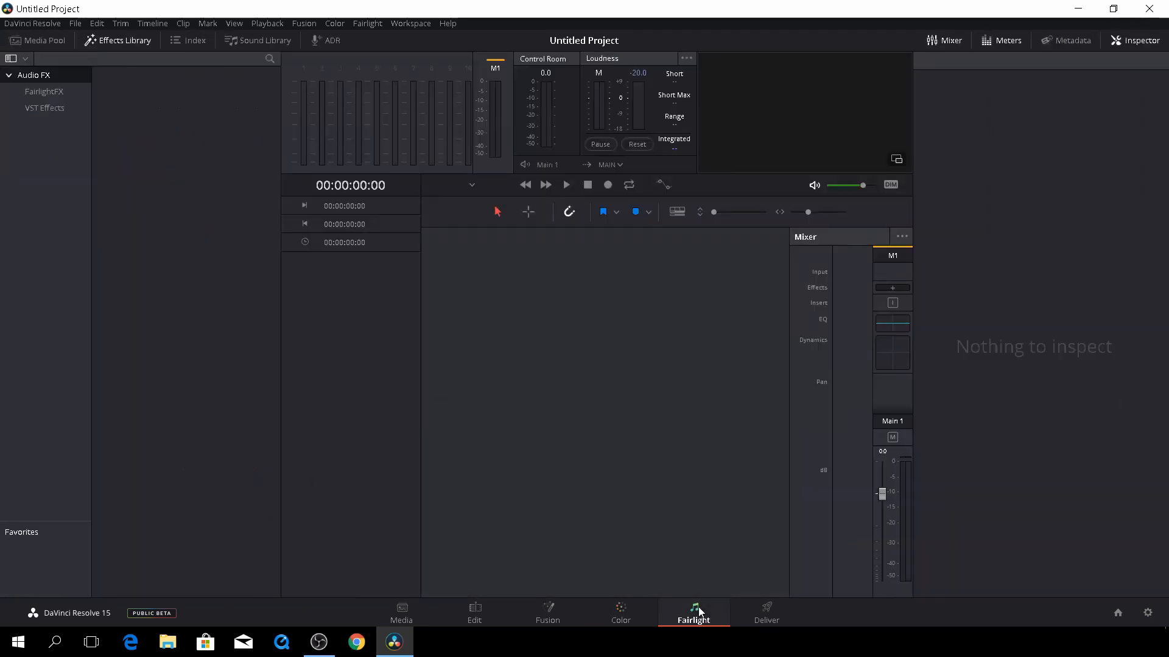
left_click(765, 616)
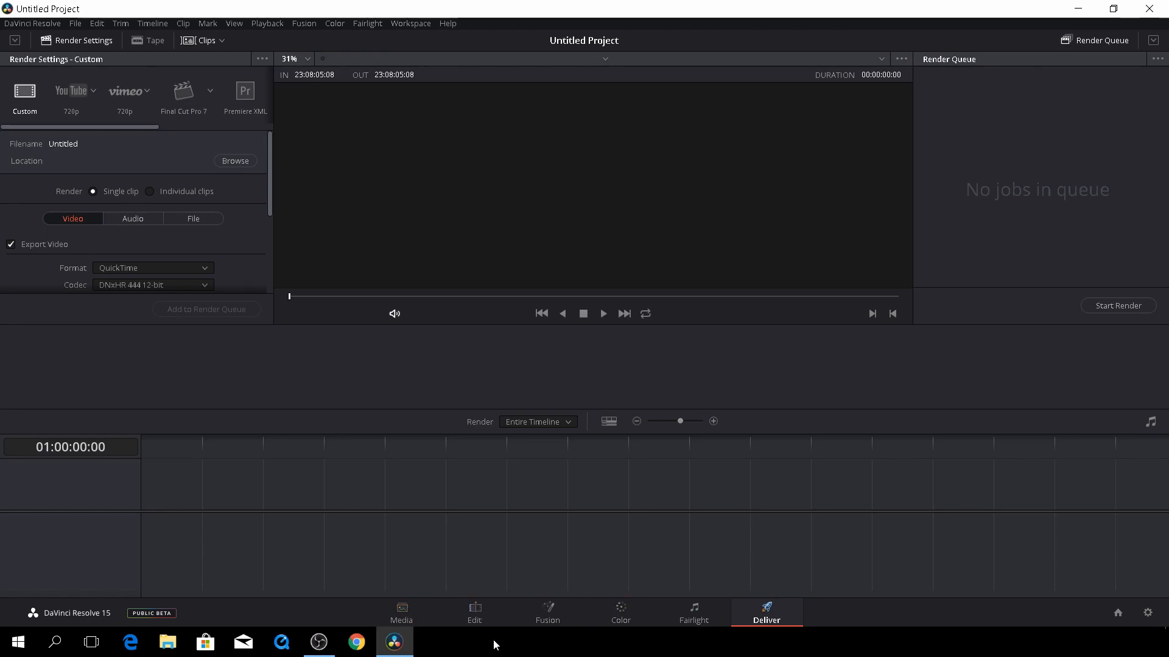
left_click(481, 619)
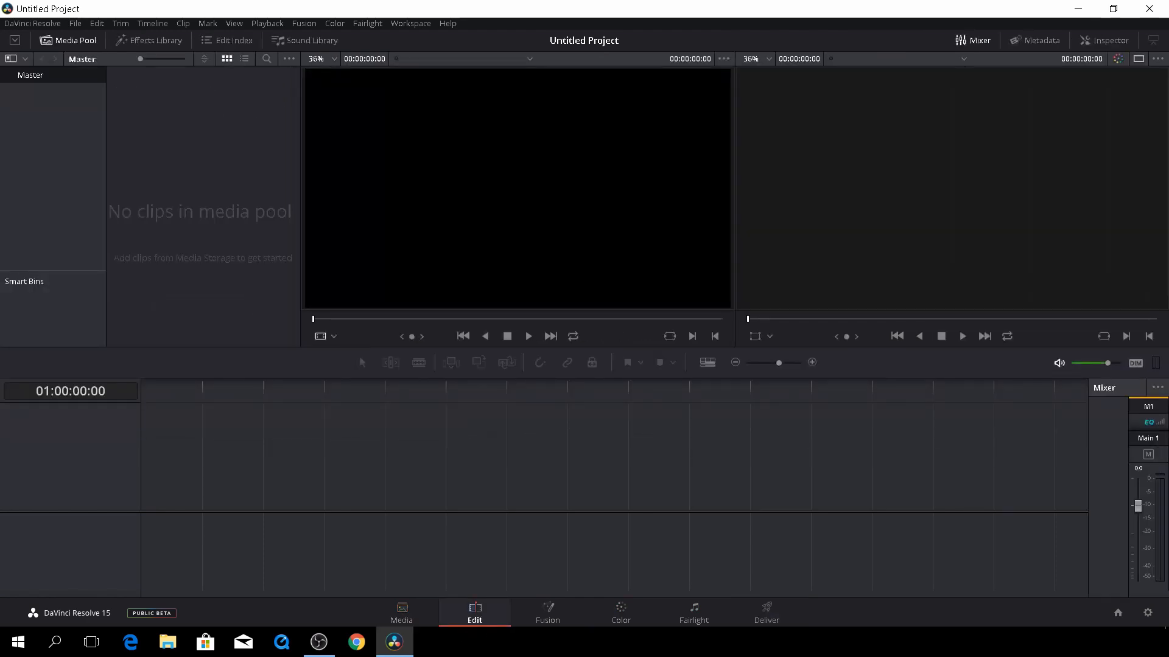
Browse the OpenFX video transitions in the Effects Library, then go to the Media page's kamera skud folder
left_click(149, 41)
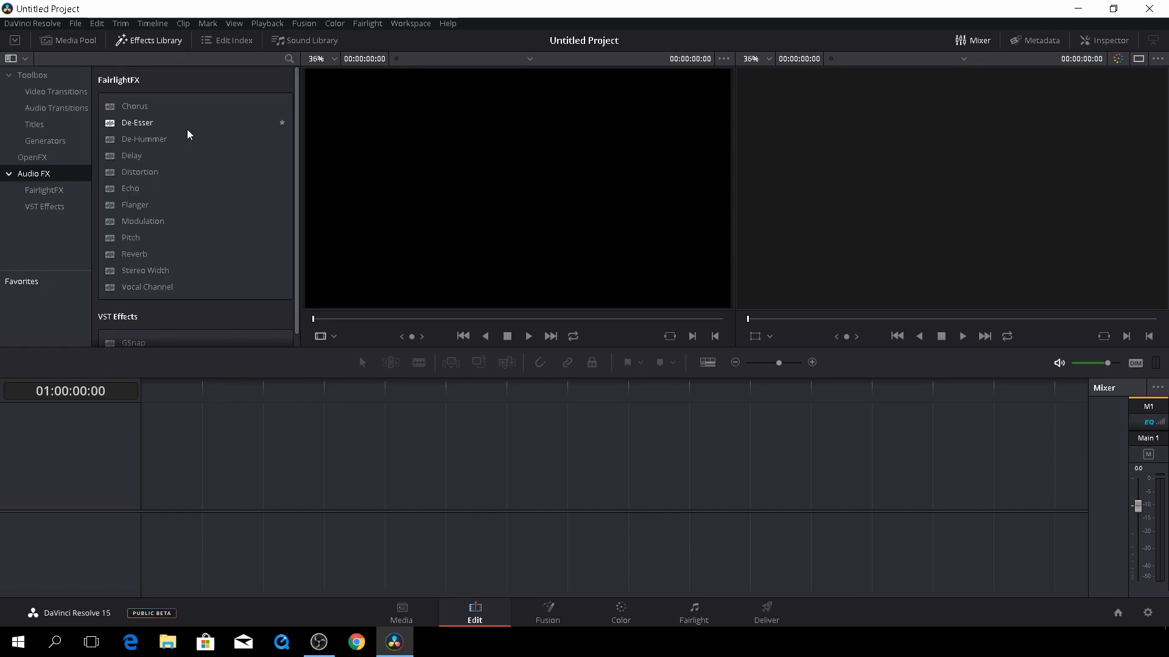
left_click(63, 157)
left_click(56, 92)
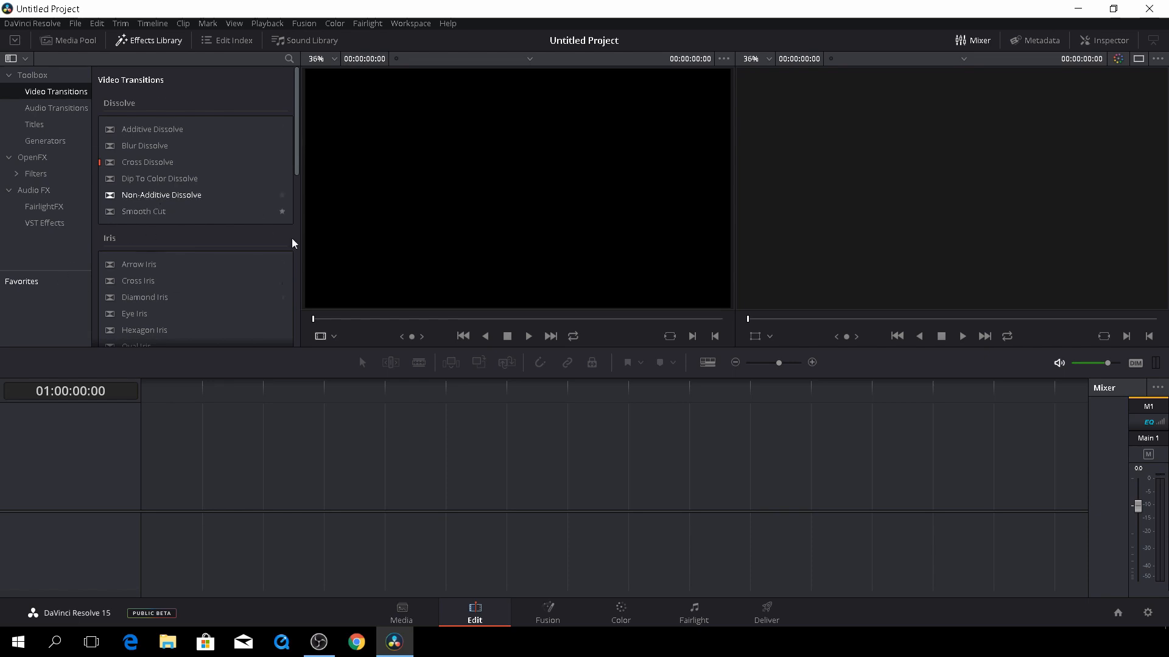
scroll(292, 243, "down", 1)
scroll(294, 207, "down", 2)
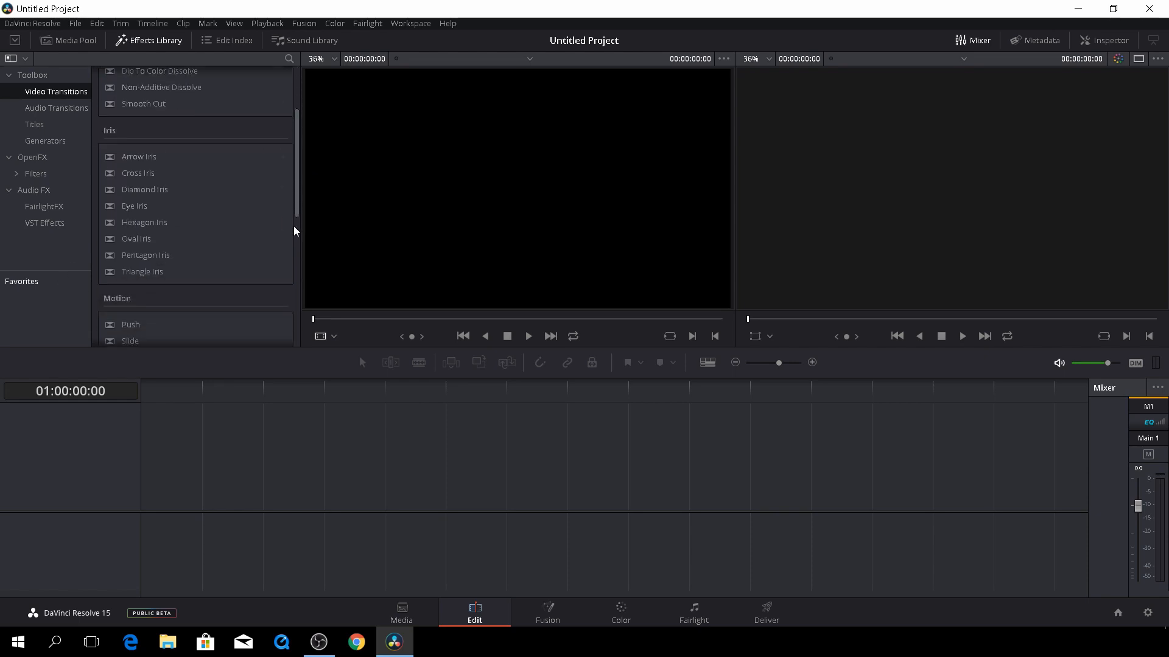
scroll(292, 255, "down", 4)
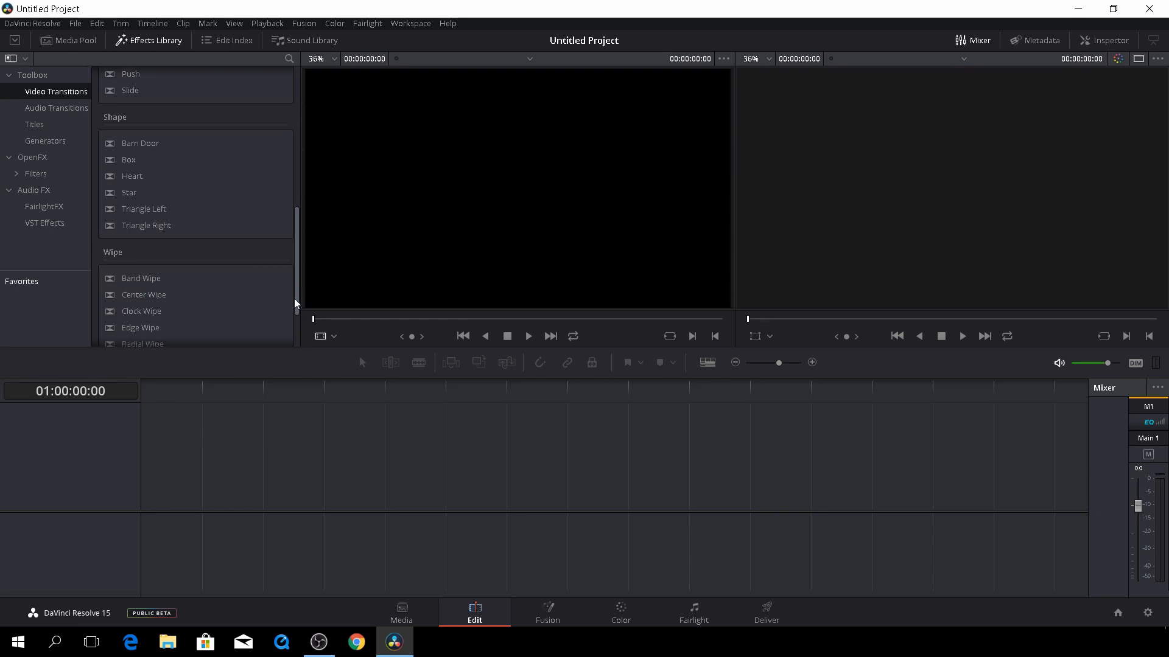
left_click_drag(295, 299, 301, 151)
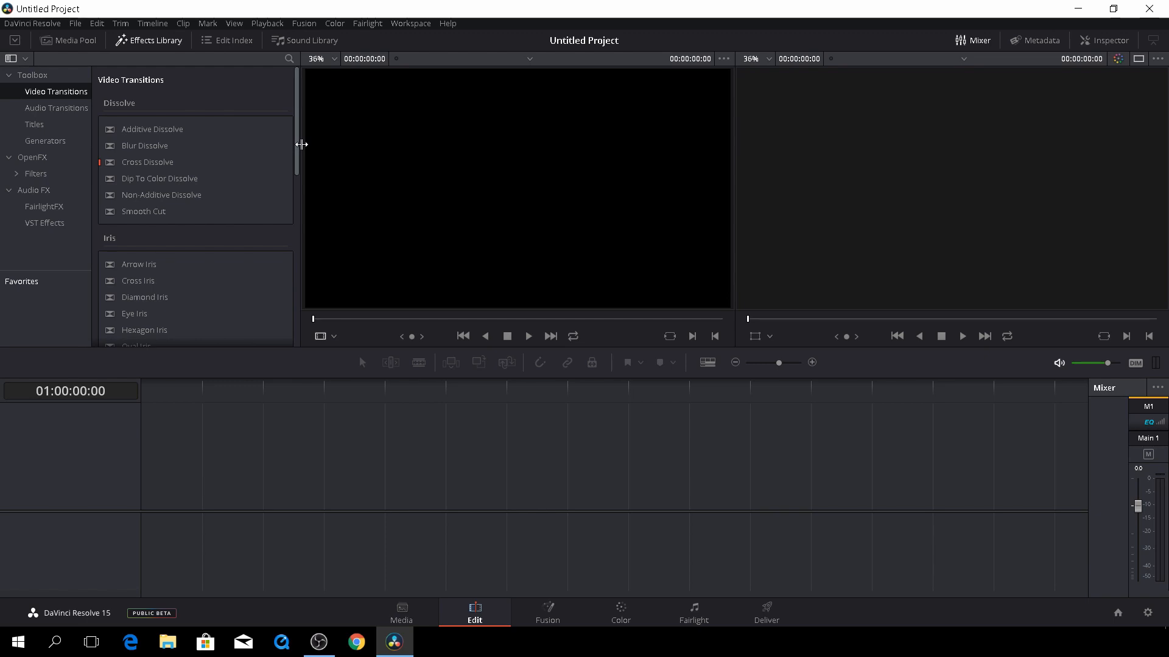
left_click(401, 612)
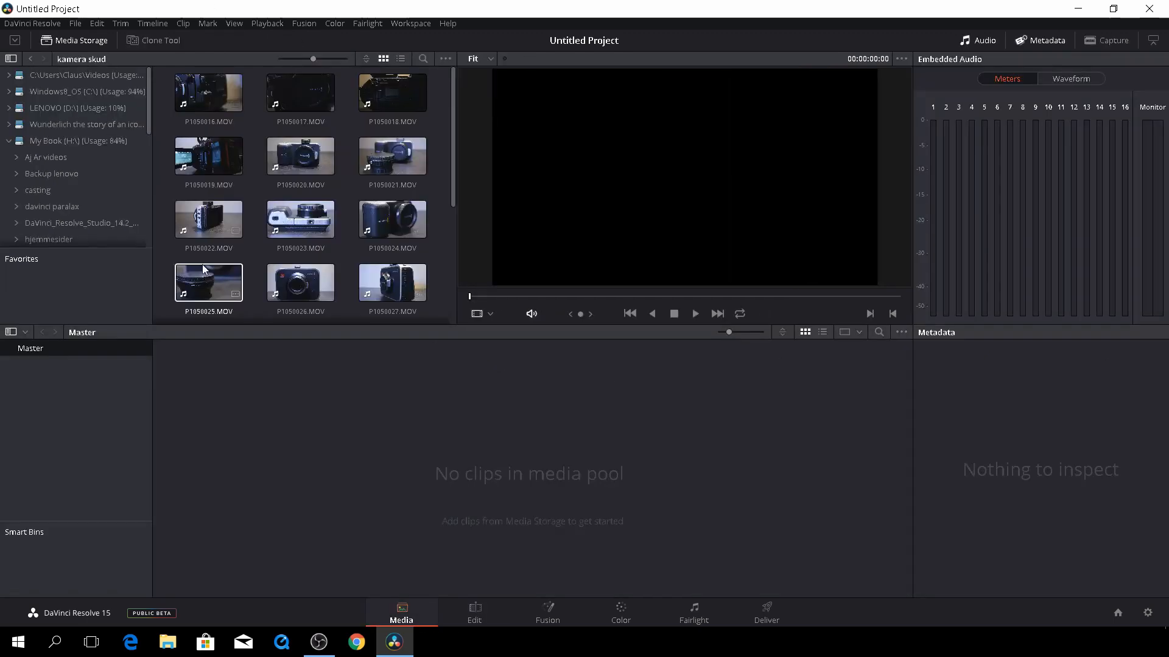
Import P1050022.MOV from the kamera skud folder into the media pool
scroll(207, 122, "down", 1)
left_click(219, 195)
left_click_drag(220, 194, 429, 481)
Put P1050022.MOV on a new Timeline 1 and delete its audio, leaving video only
left_click(491, 620)
scroll(201, 244, "down", 1)
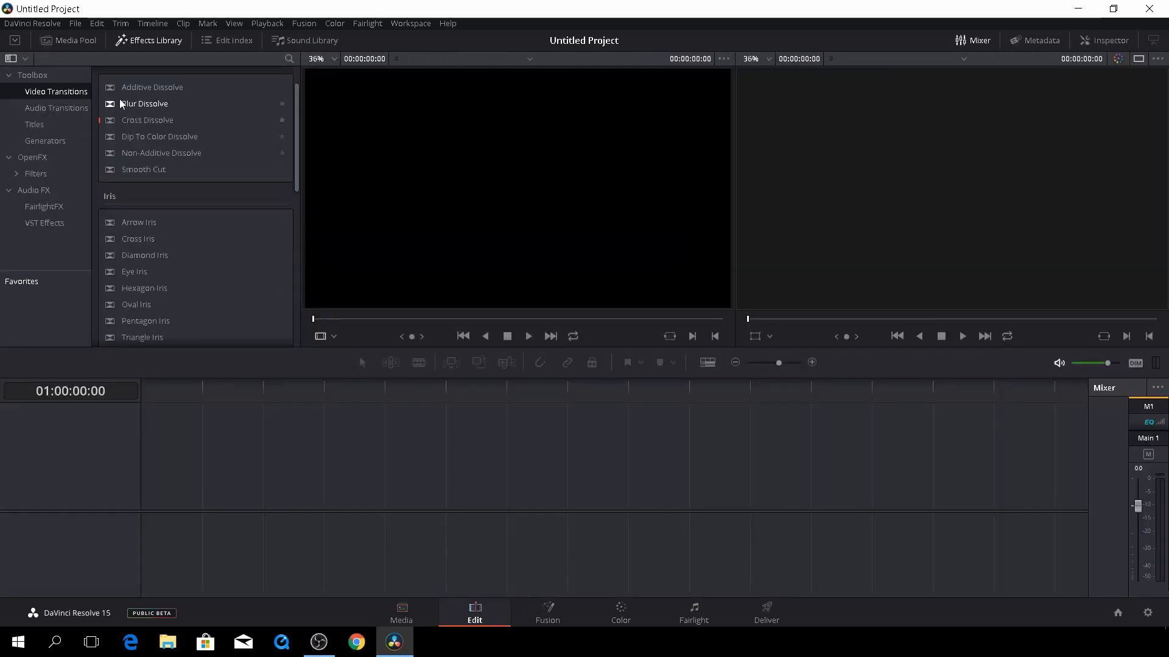
left_click(68, 40)
left_click_drag(143, 85, 120, 548)
key("Delete")
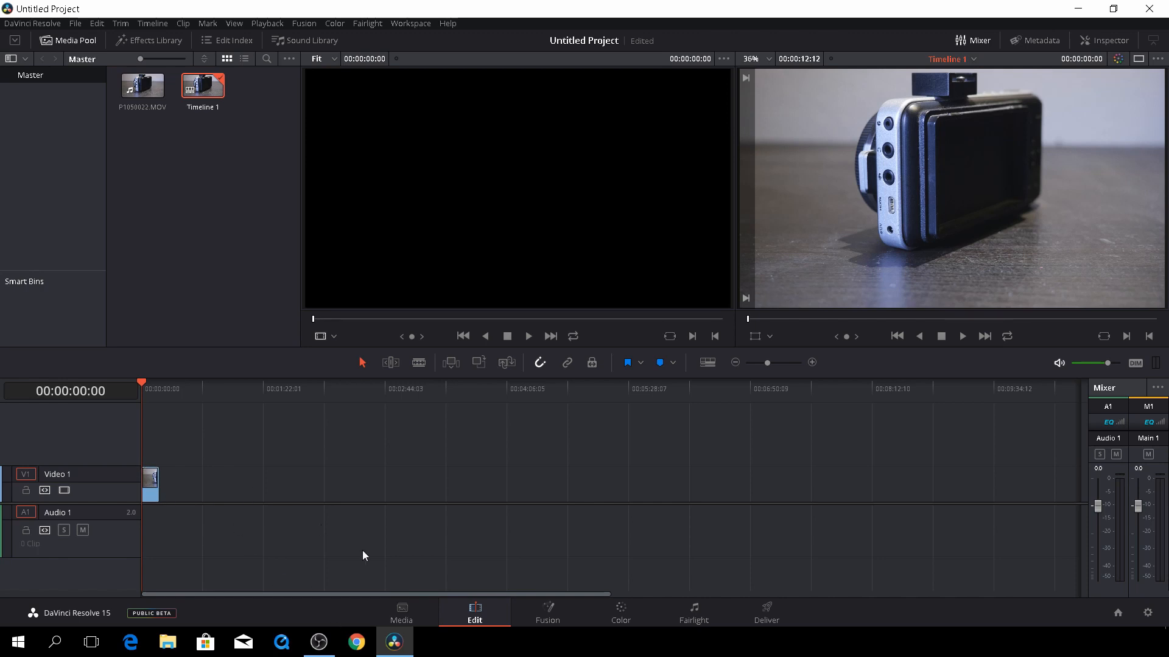
Drop a second P1050022.MOV with audio at about 00:01:22 on Timeline 1
right_click(153, 496)
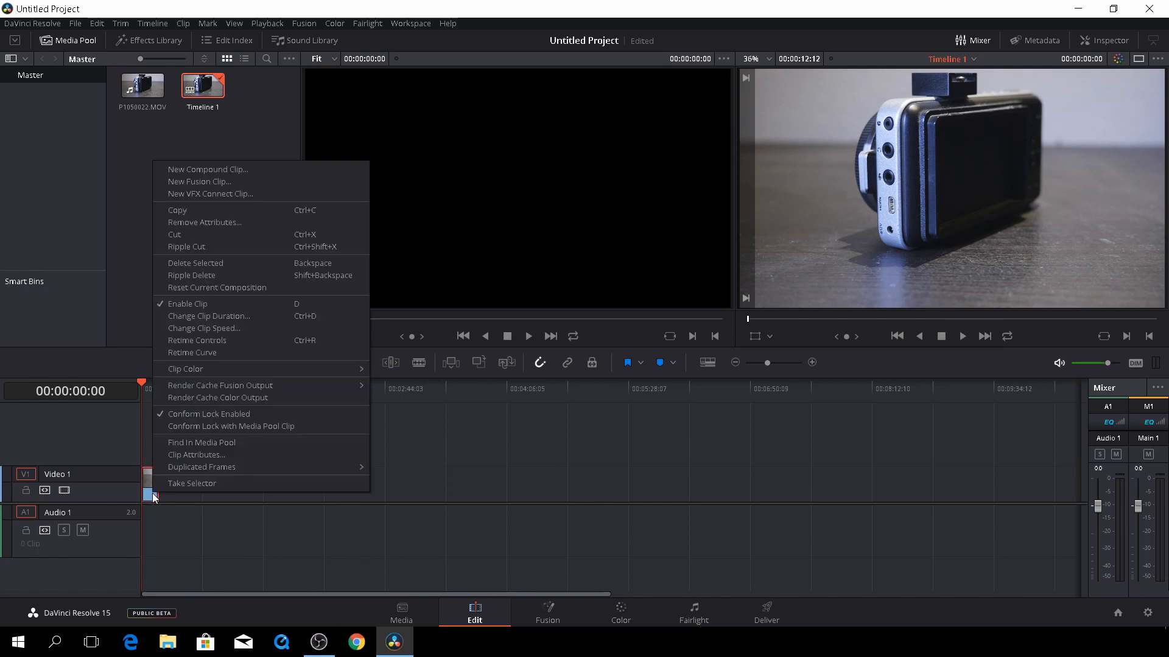
left_click(200, 523)
left_click_drag(136, 89, 264, 505)
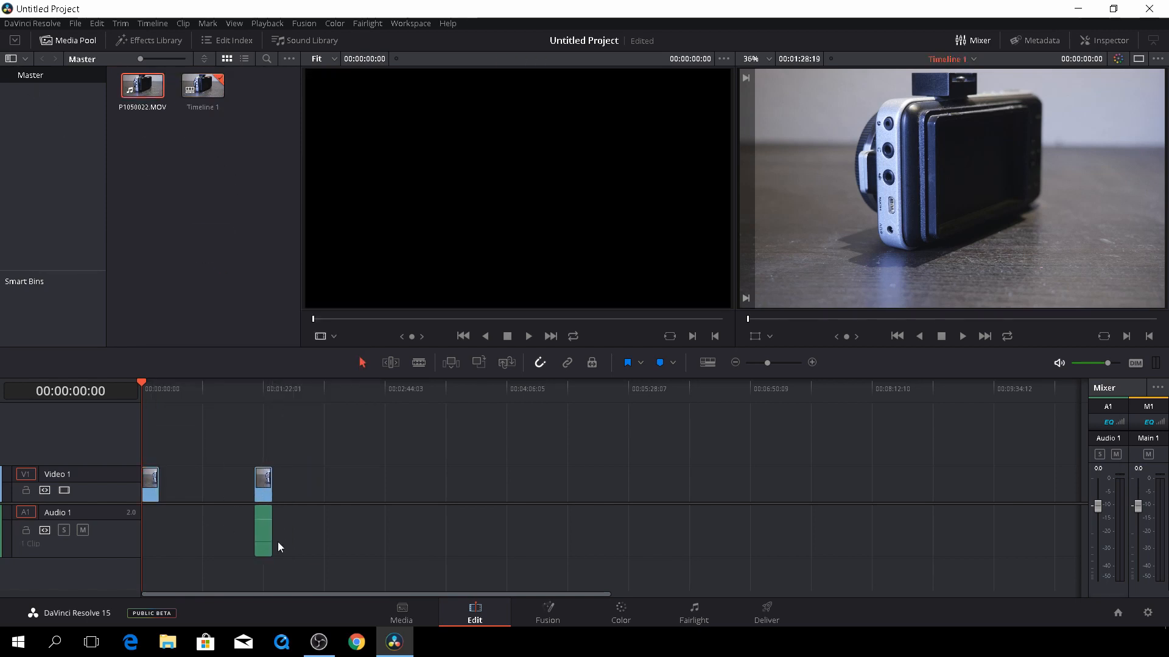
right_click(261, 531)
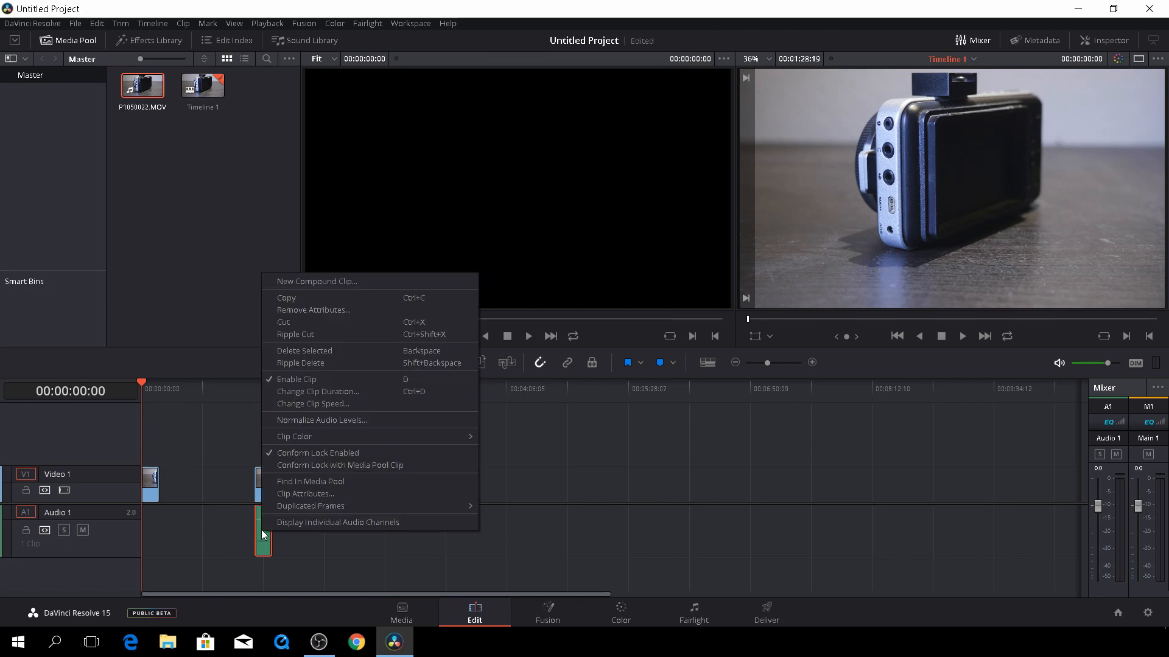
left_click(308, 561)
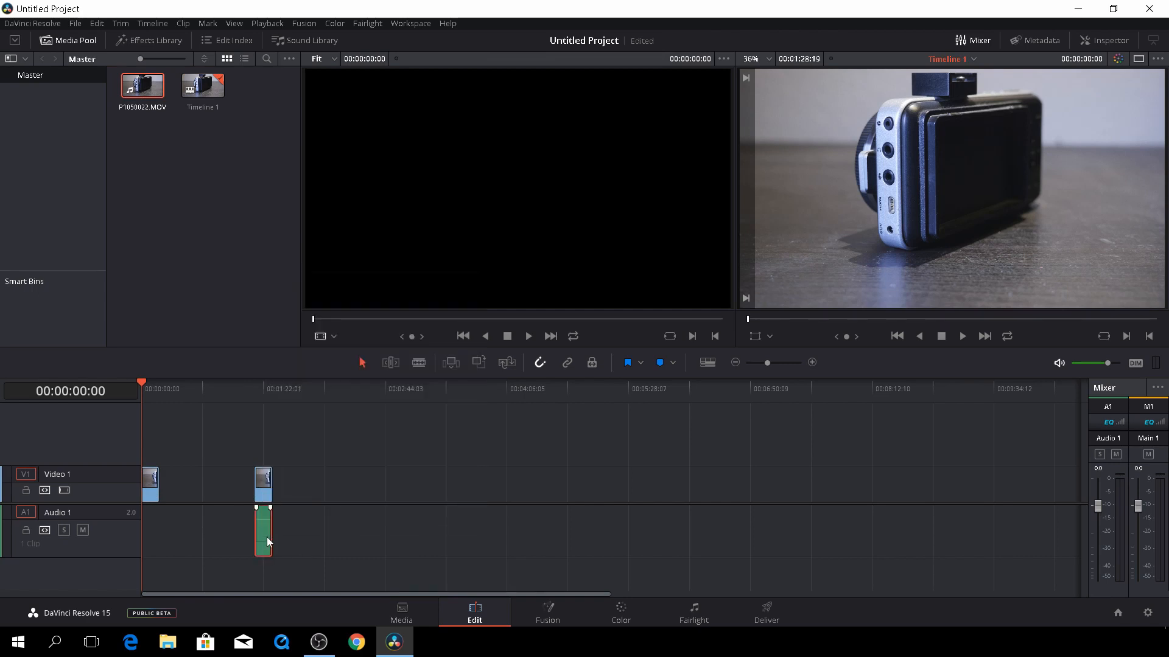
right_click(267, 538)
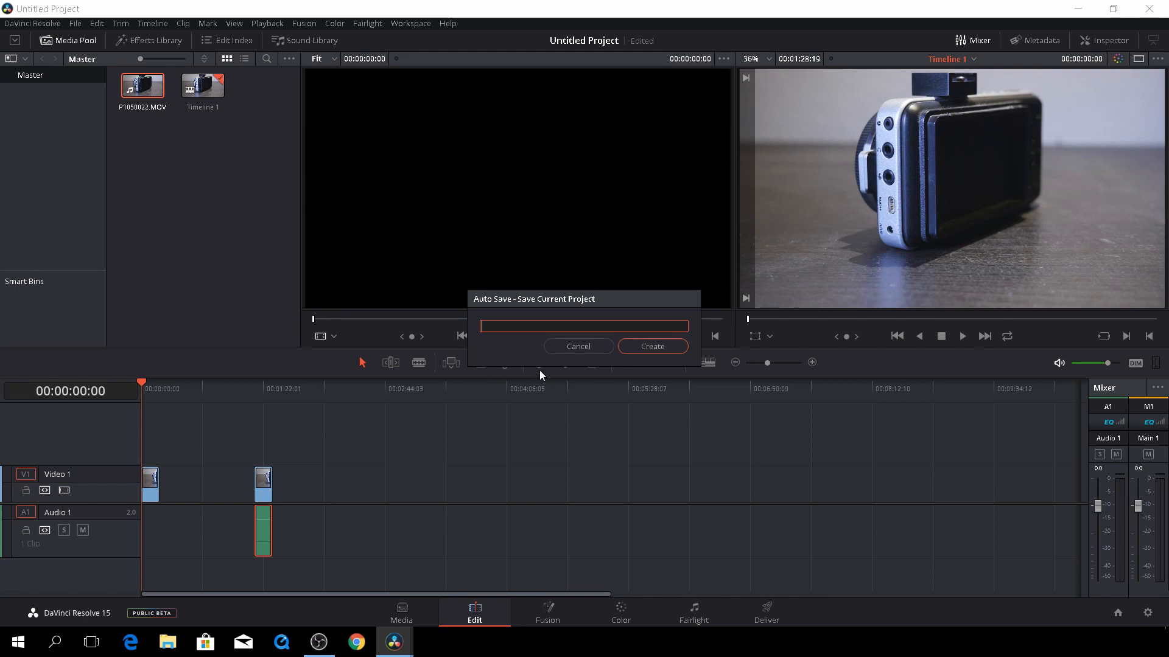
Dismiss the Auto Save prompt and normalize the second clip's audio to -10 dBFS
left_click(604, 342)
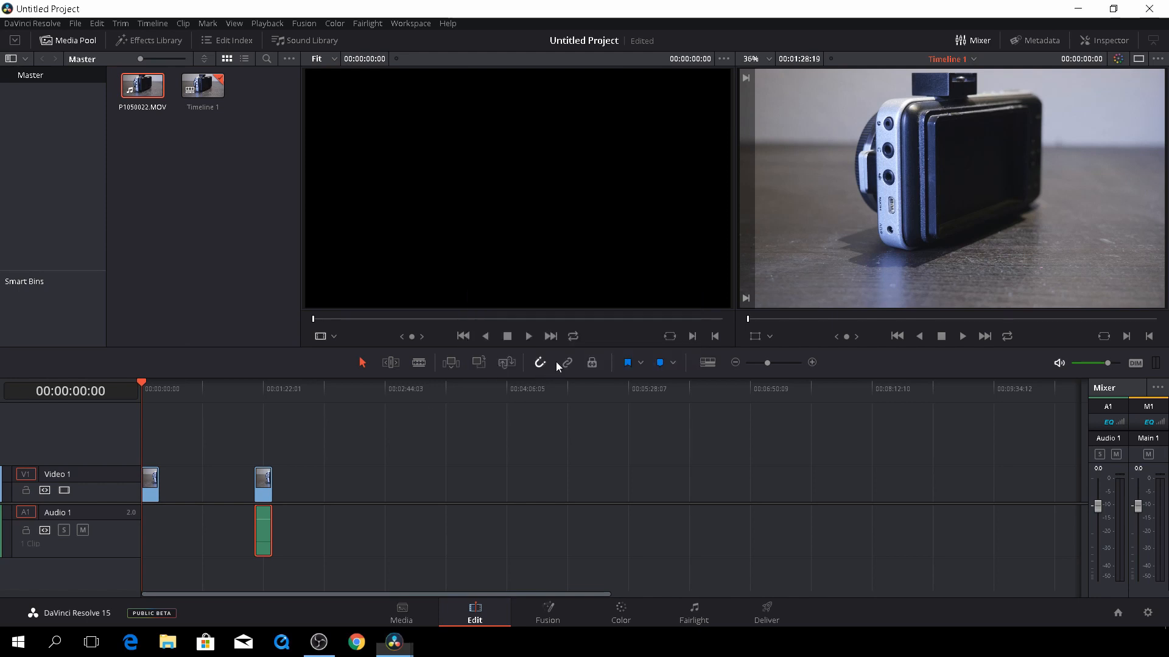
right_click(264, 534)
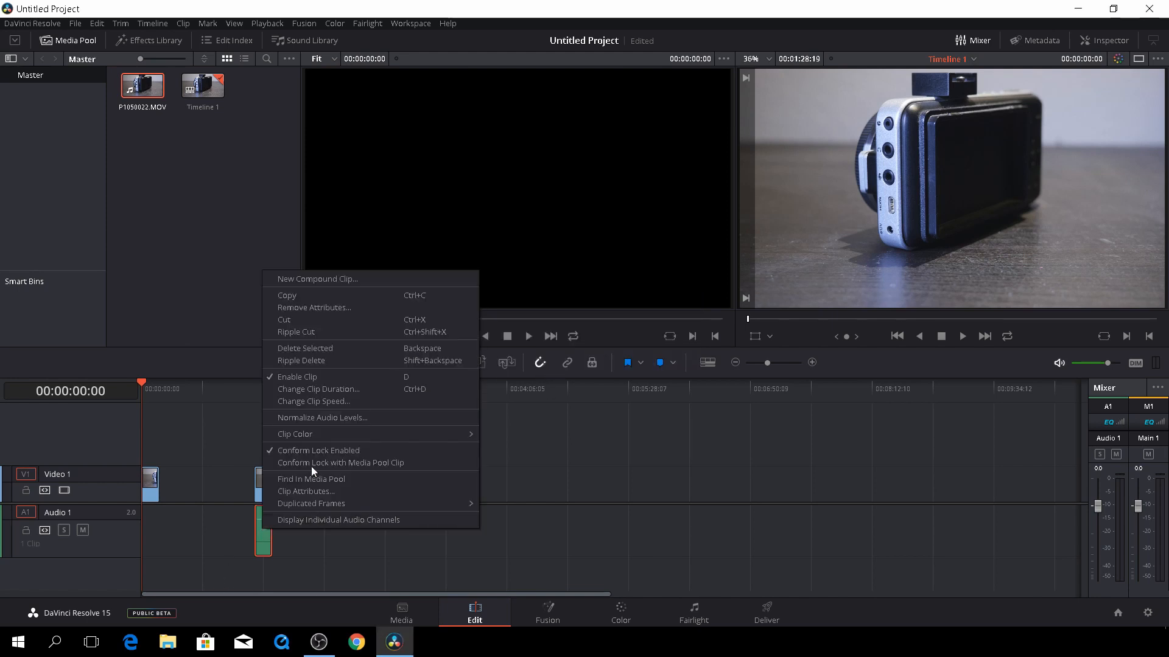
left_click(350, 420)
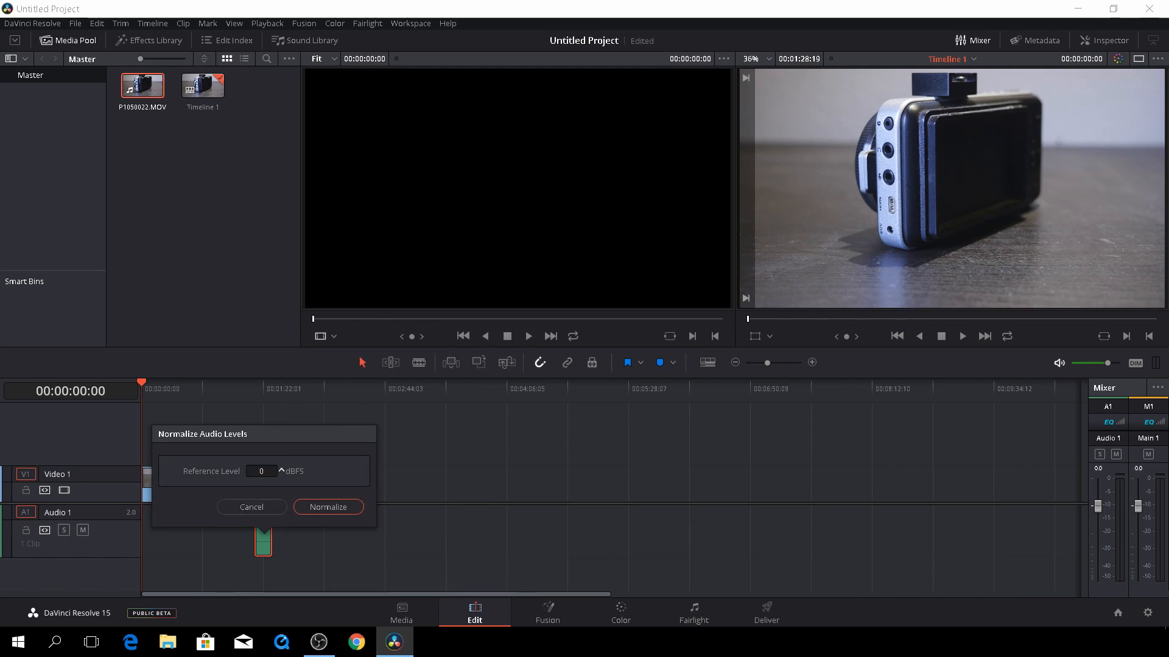
left_click_drag(262, 471, 250, 472)
left_click(330, 510)
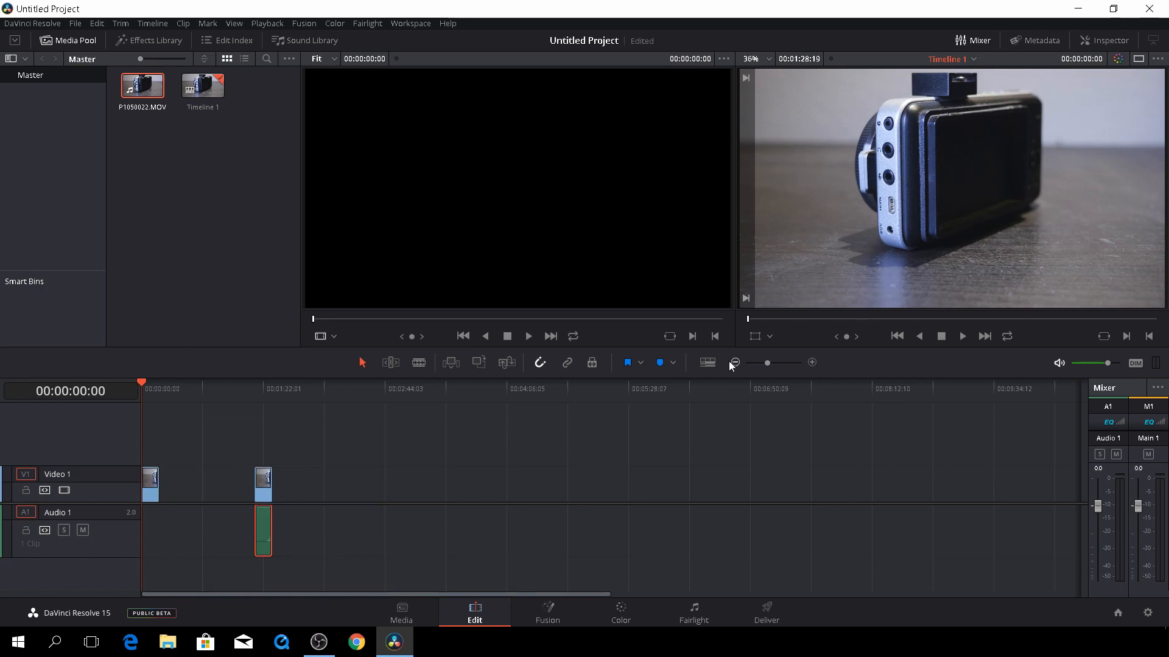
Zoom the timeline in, scrub through the second clip, and list the FairlightFX effects
left_click_drag(768, 364, 773, 375)
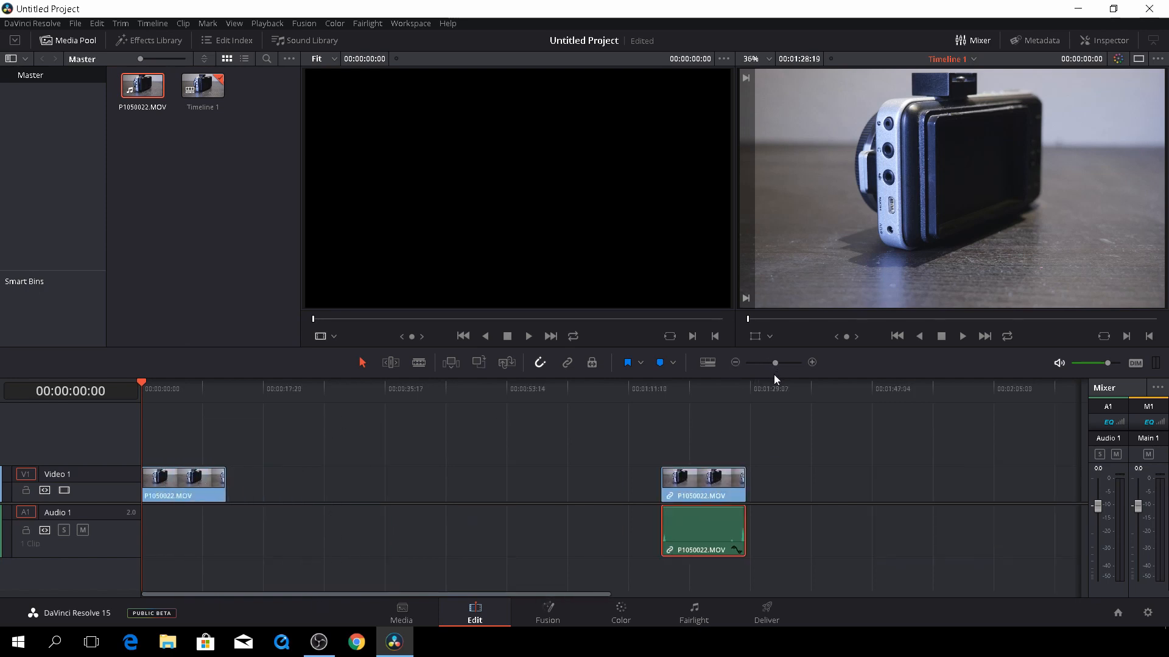
left_click_drag(652, 386, 743, 448)
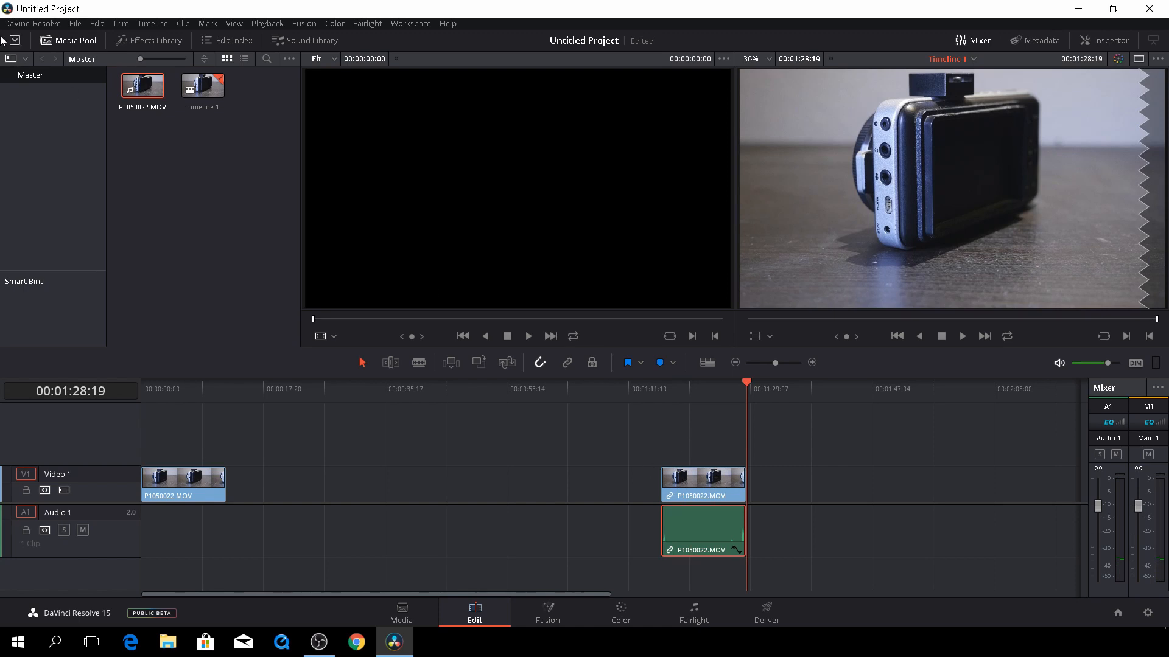
left_click(144, 41)
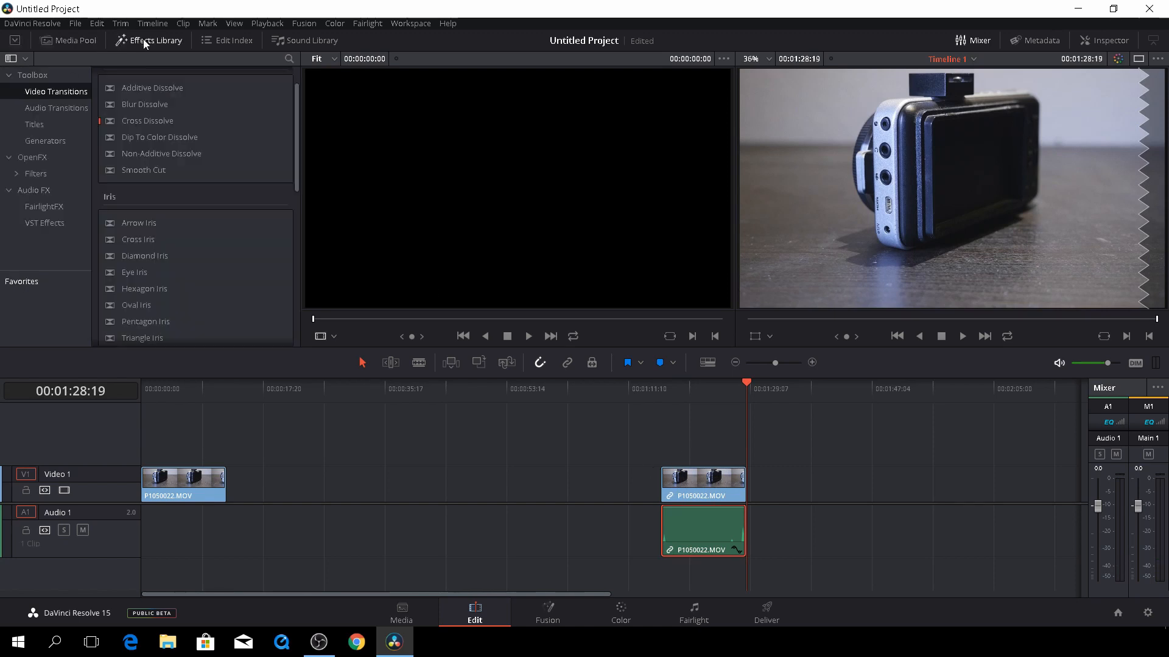
left_click(56, 208)
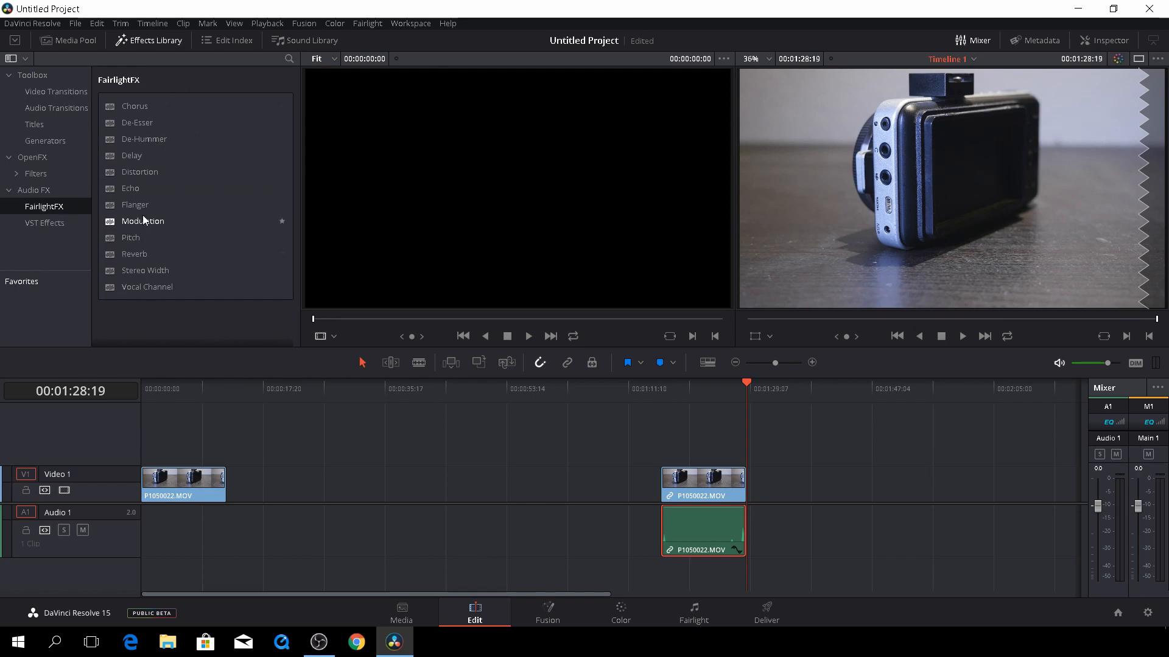
mouse_move(698, 530)
View the clip's MediaIn1-to-MediaOut1 node graph on the Fusion page, then return to Edit
left_click(542, 623)
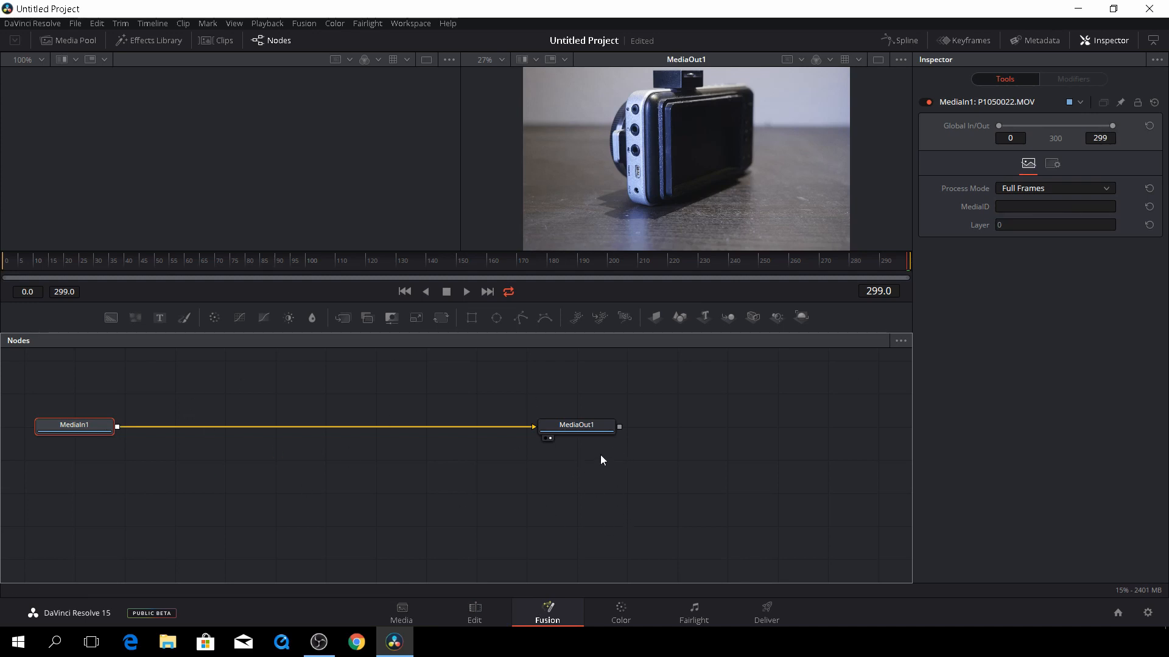
left_click(483, 611)
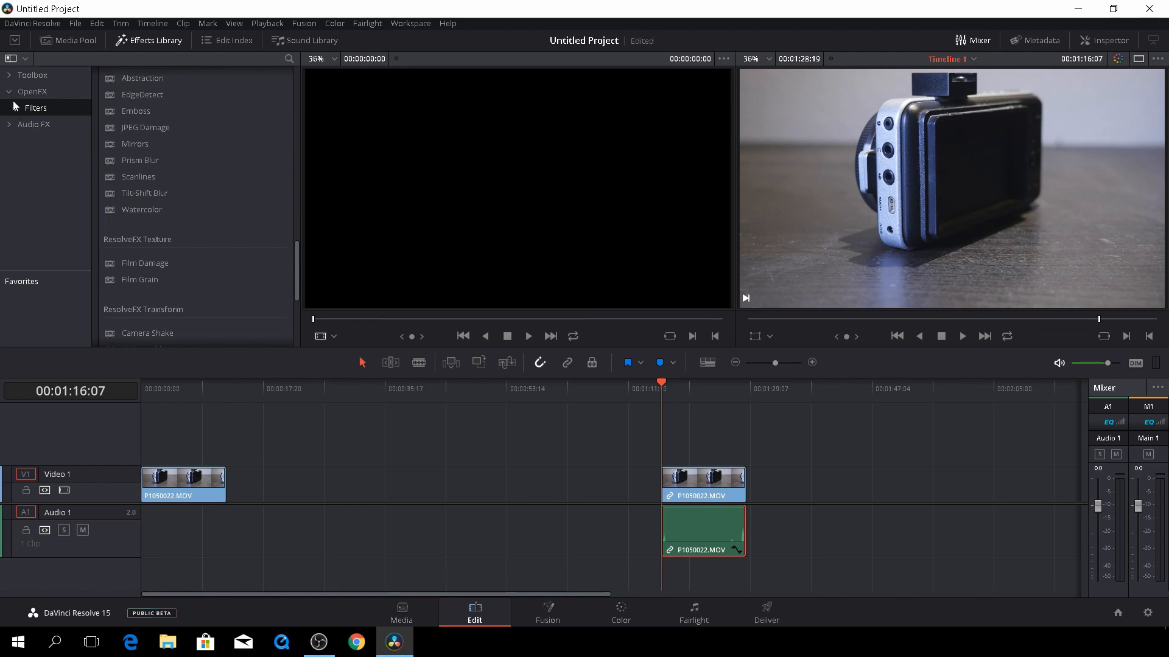
Expand the Toolbox and scroll down to the Fusion Titles 3D Lower 3rd presets
left_click(9, 78)
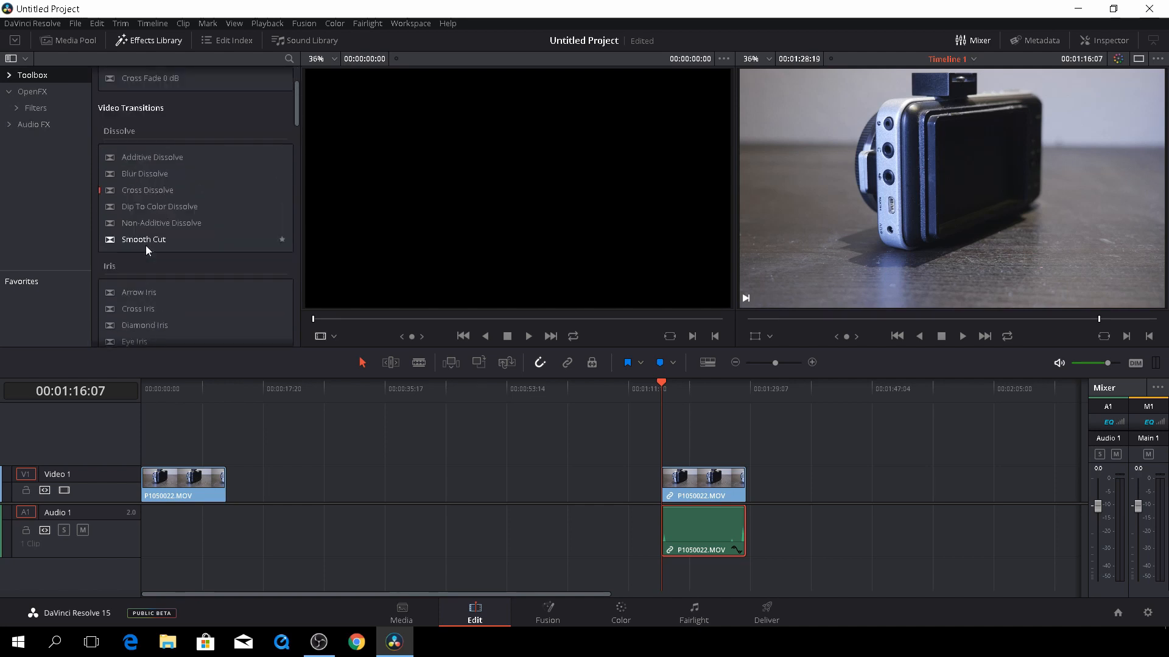
scroll(145, 246, "down", 10)
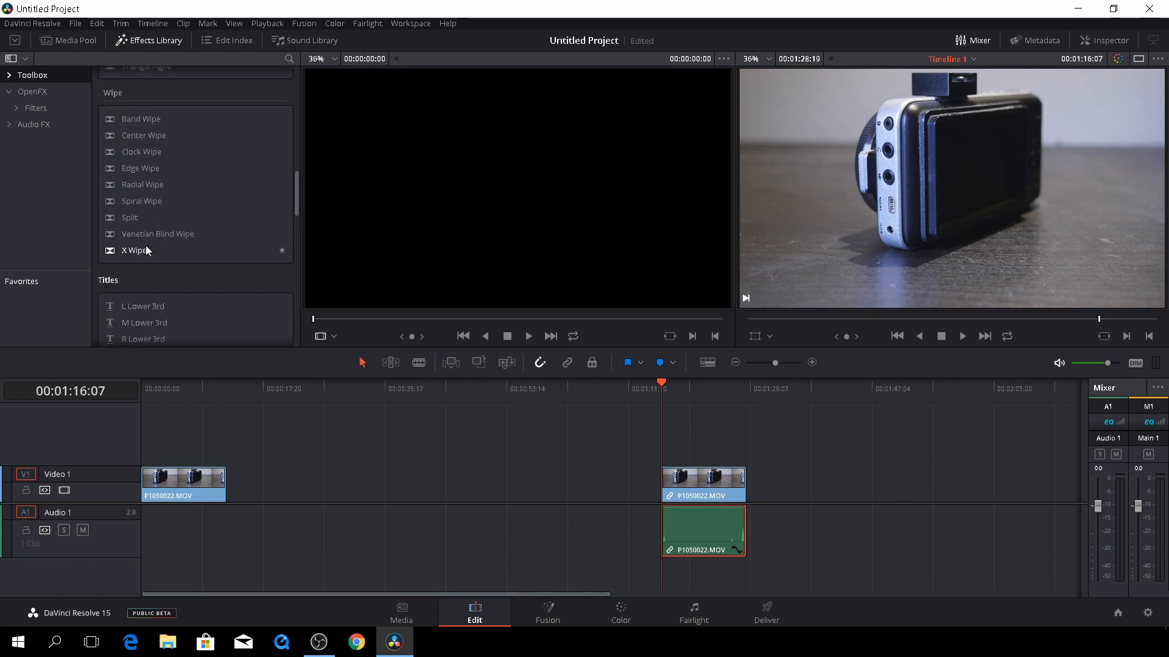
scroll(144, 245, "down", 6)
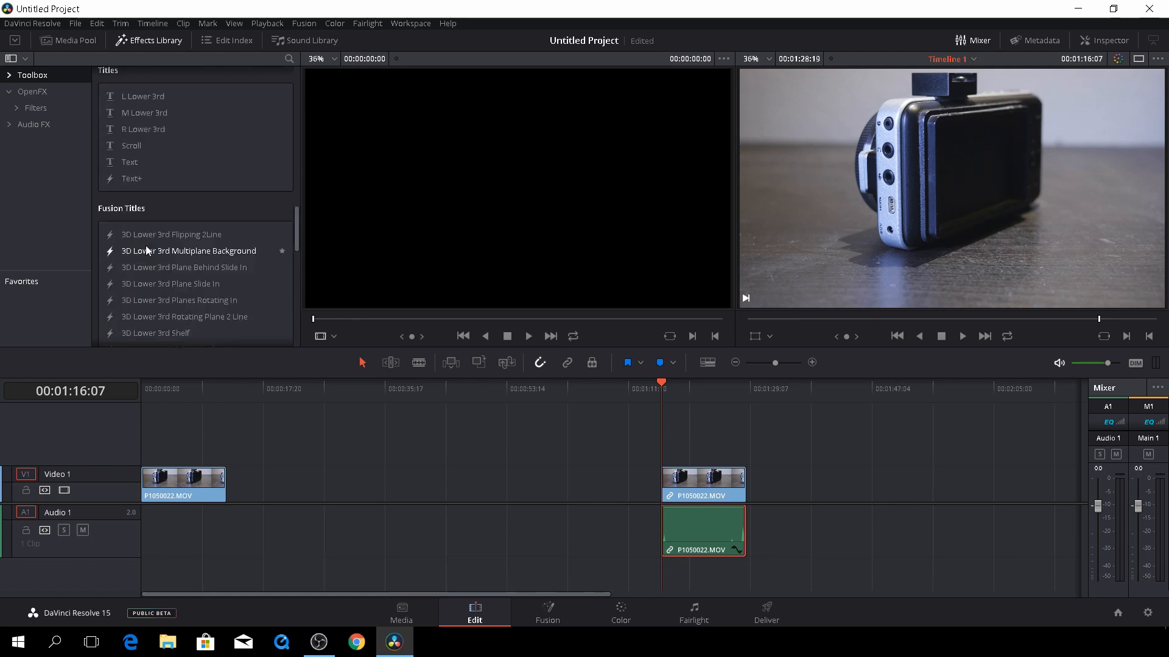
scroll(145, 246, "up", 8)
scroll(151, 199, "down", 3)
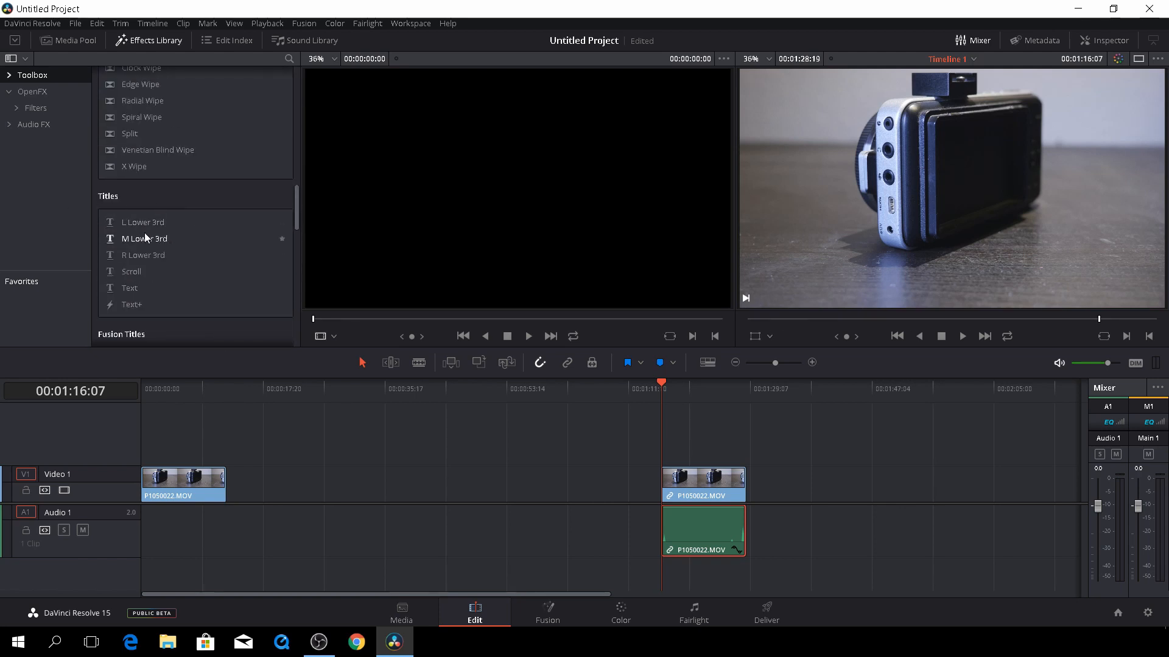
scroll(210, 262, "down", 6)
scroll(137, 221, "up", 3)
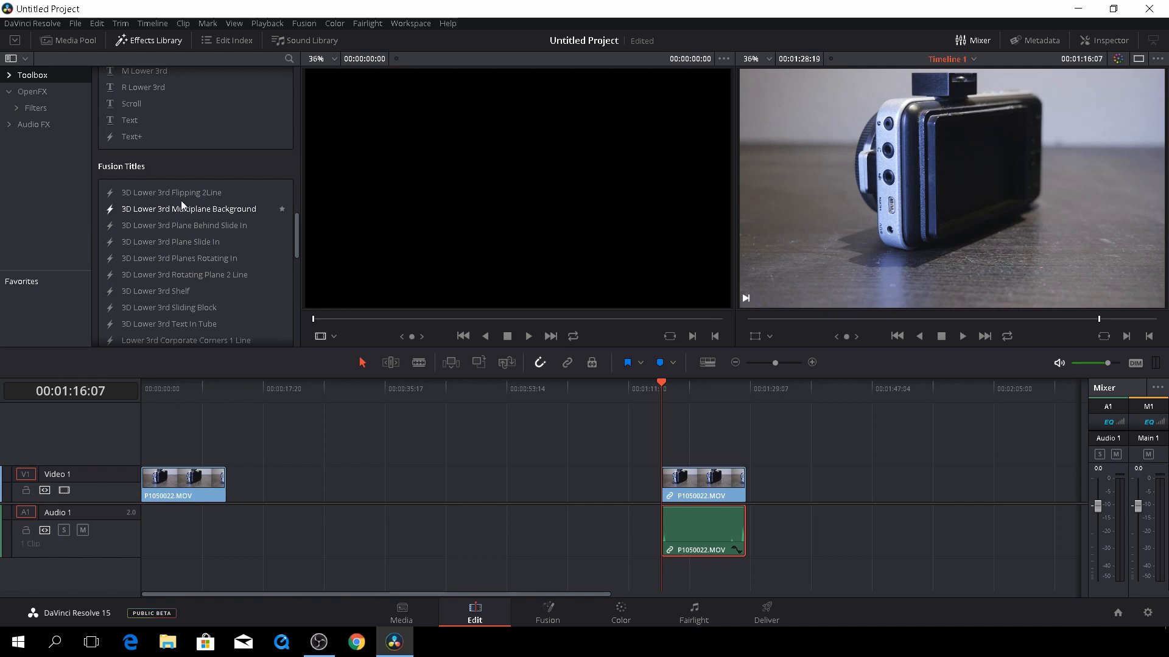
scroll(170, 279, "down", 3)
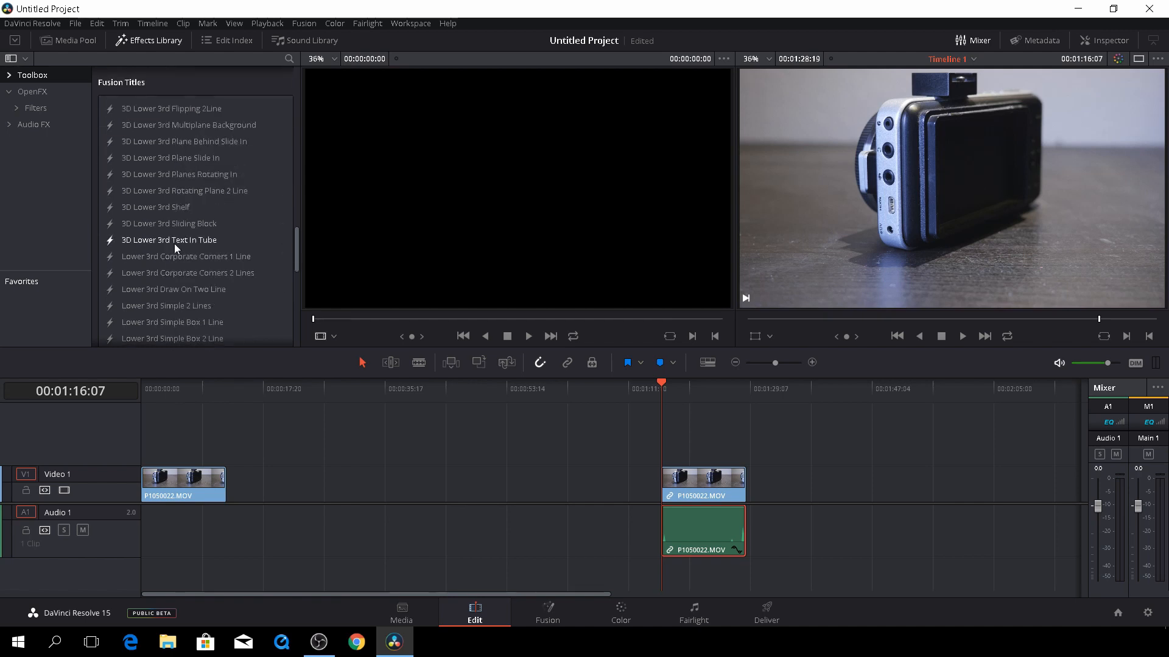
Place 3D Lower 3rd Text In Tube on Video 2 at the start, play it, and select it
left_click_drag(199, 294, 148, 435)
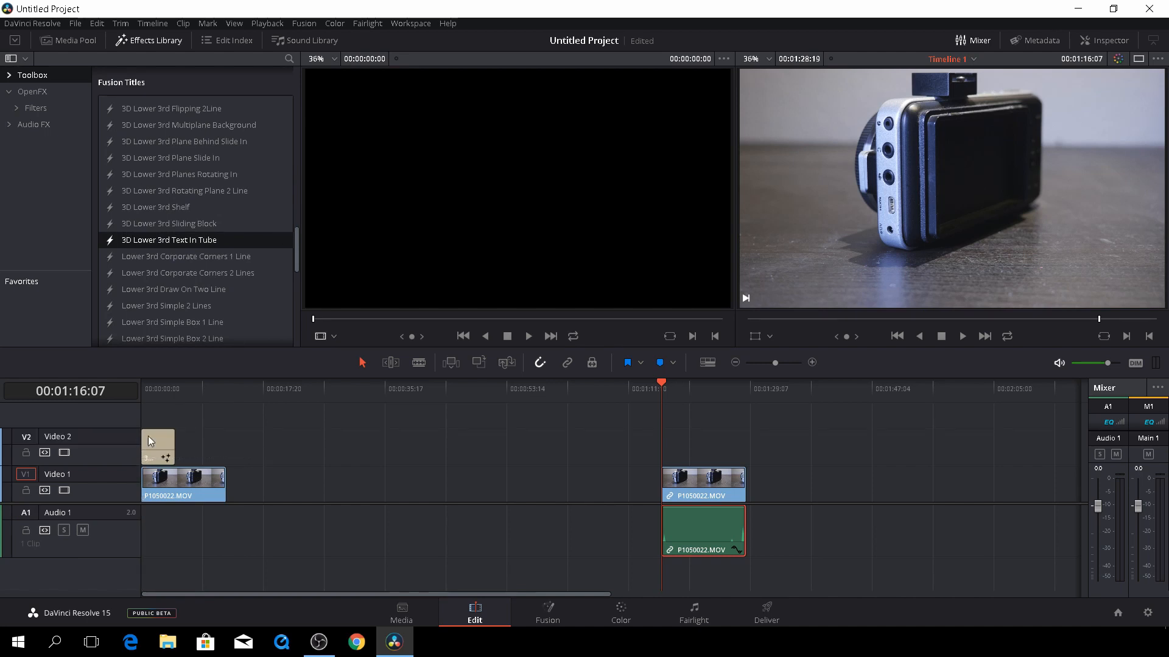
left_click_drag(162, 396, 133, 397)
key("space")
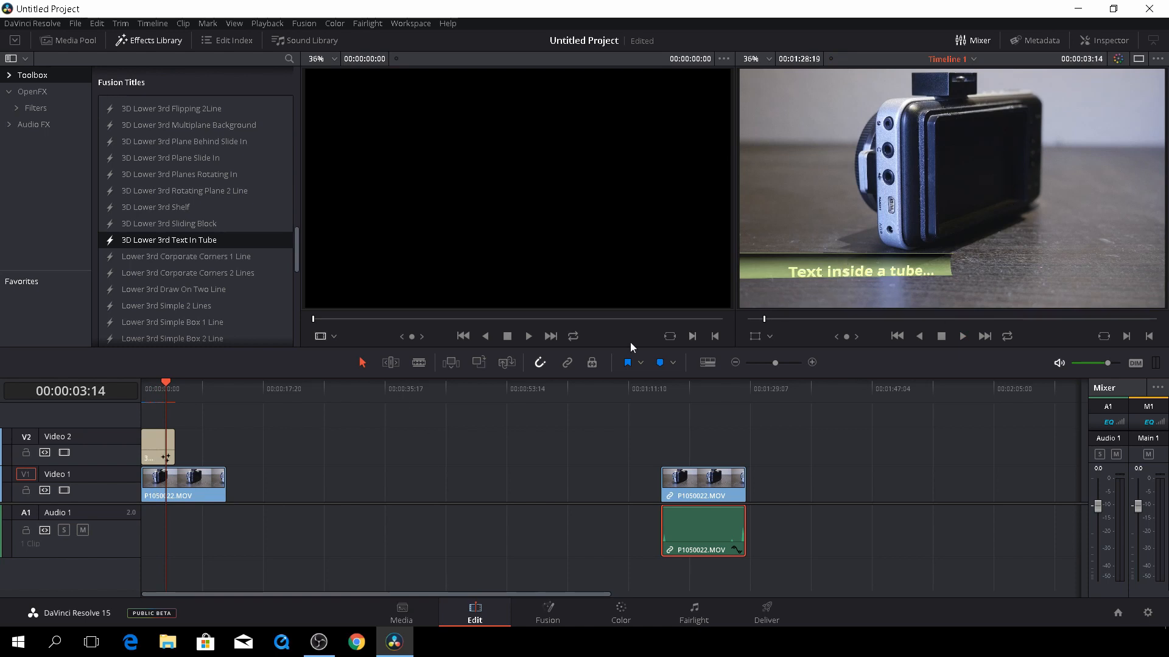
left_click(157, 440)
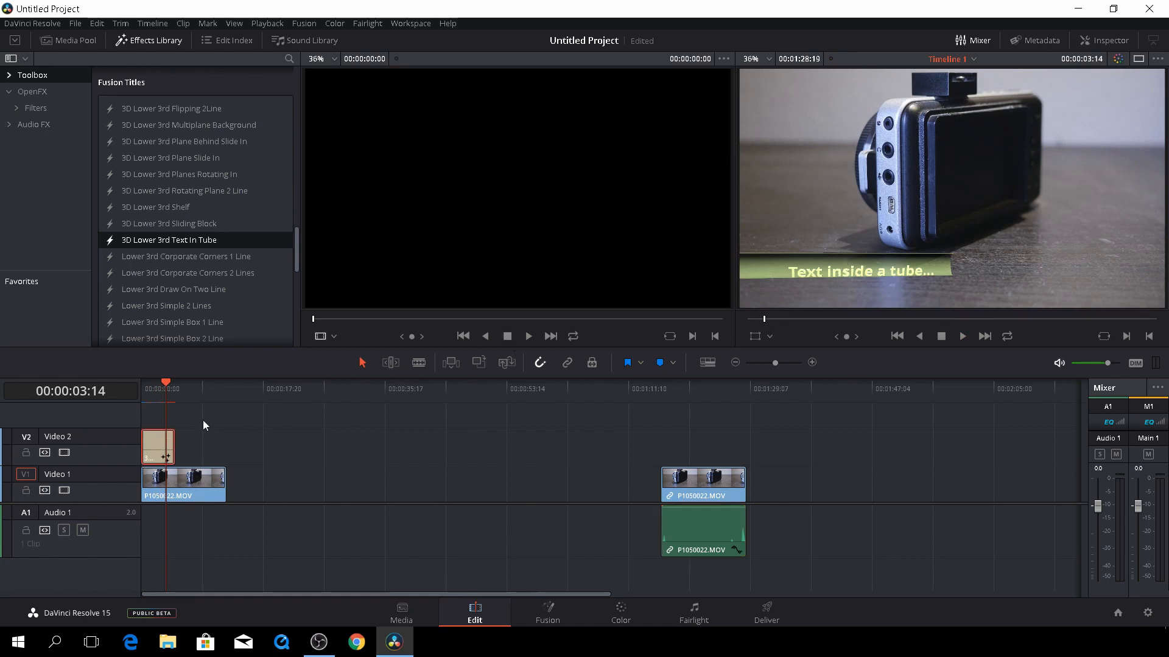
Set the title's Specular Color to dark red and Color to bright green, then view it in Fusion
left_click(1097, 39)
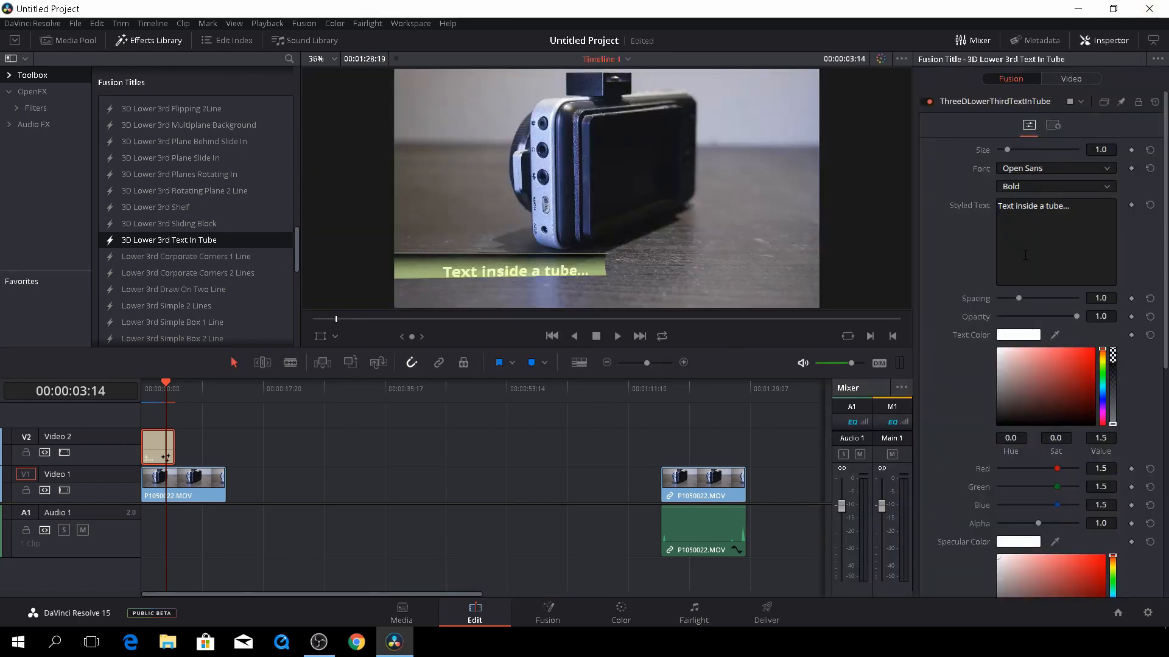
scroll(1025, 255, "down", 8)
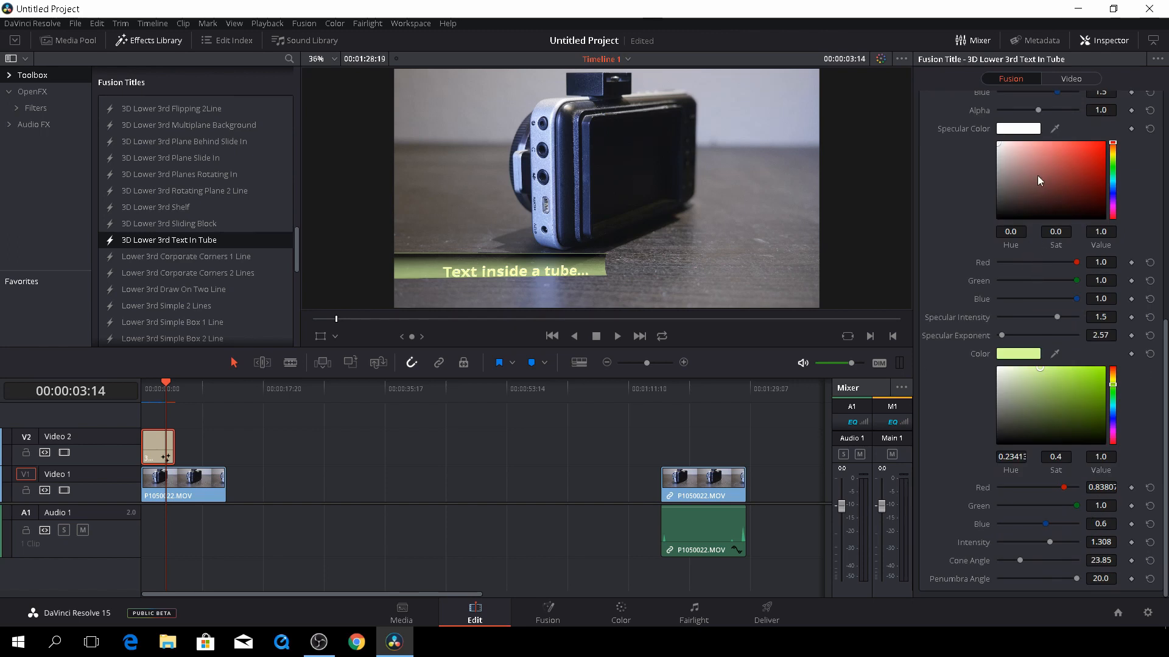
left_click_drag(1037, 176, 1060, 201)
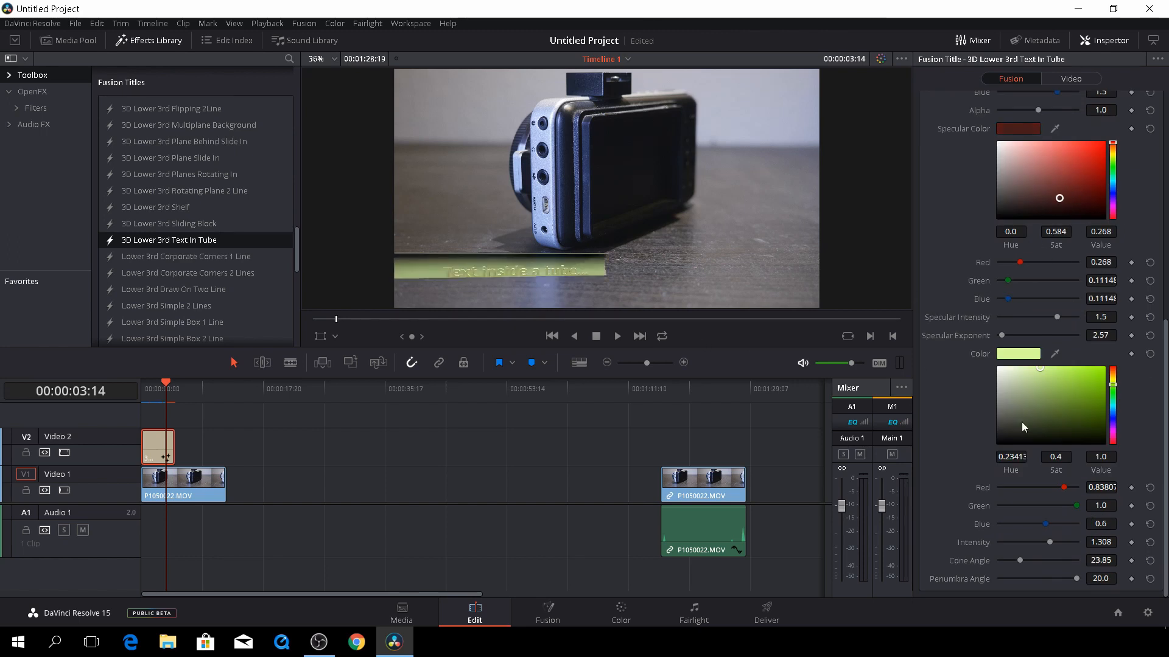
left_click(1065, 428)
mouse_move(1077, 419)
left_mouse_down()
mouse_move(1094, 424)
mouse_move(1065, 401)
mouse_move(1070, 382)
left_mouse_up()
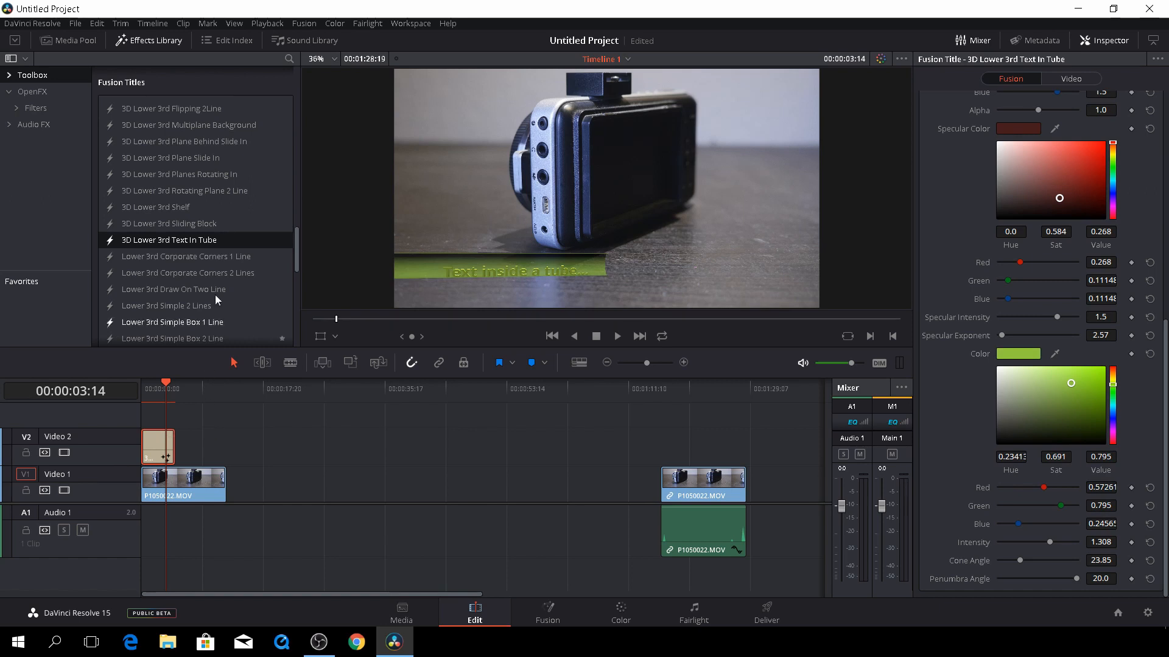
scroll(167, 208, "up", 5)
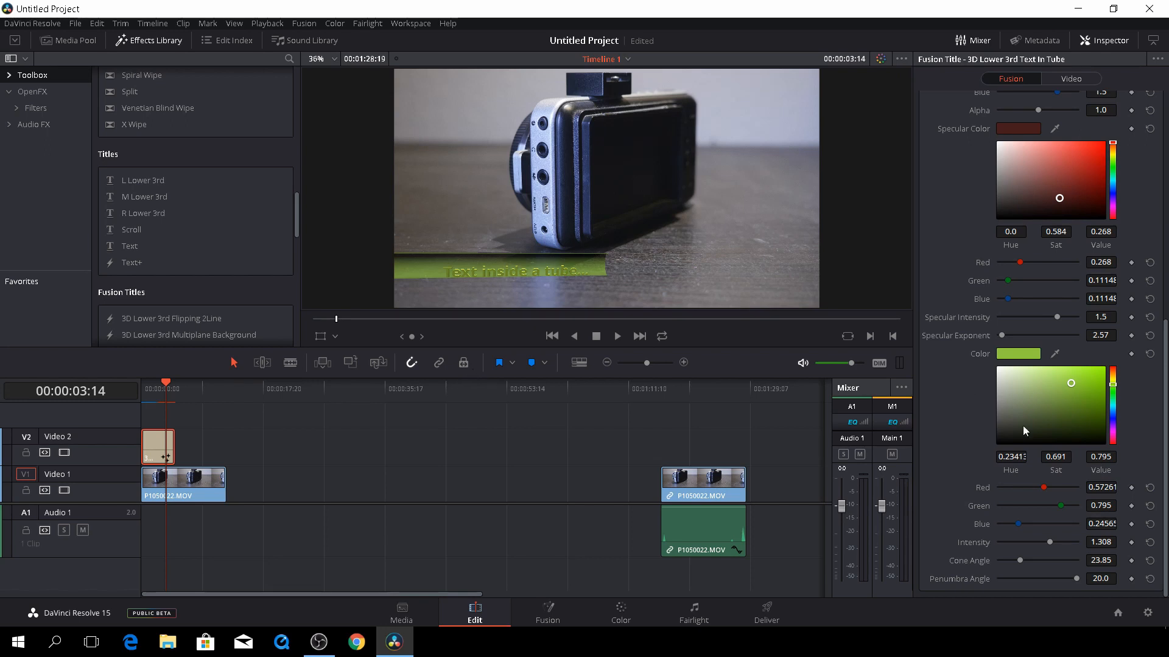
left_click(546, 609)
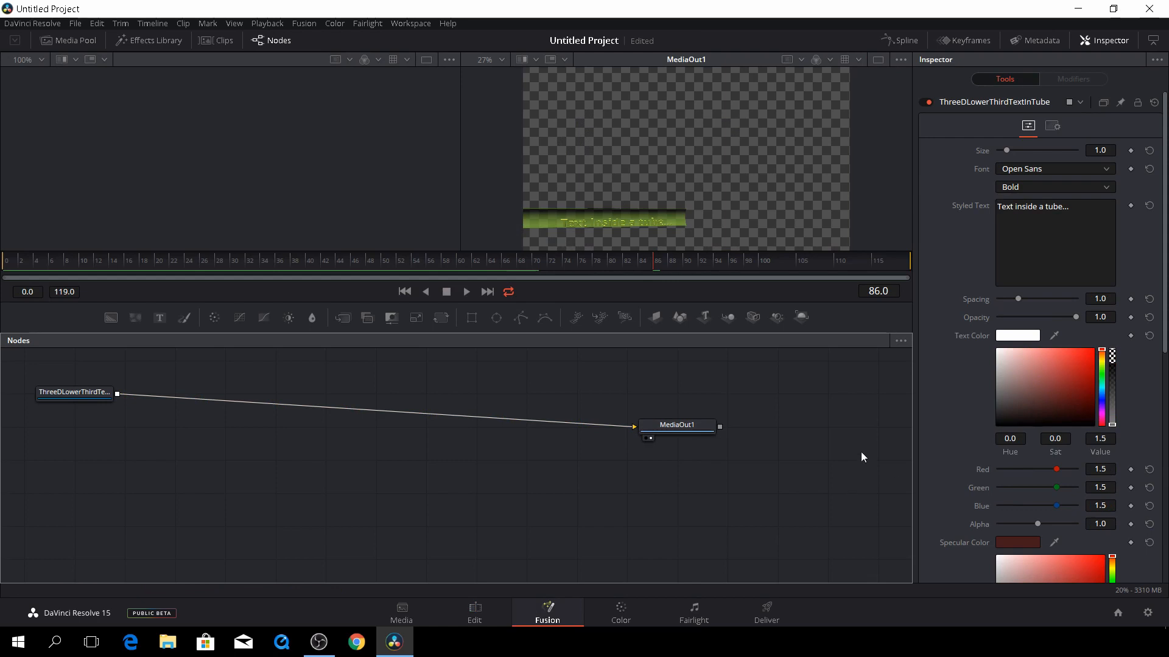
Hide the Inspector, move ThreeDLowerThirdText and MediaOut1 toward the graph centre, and return to Edit
left_click(1117, 41)
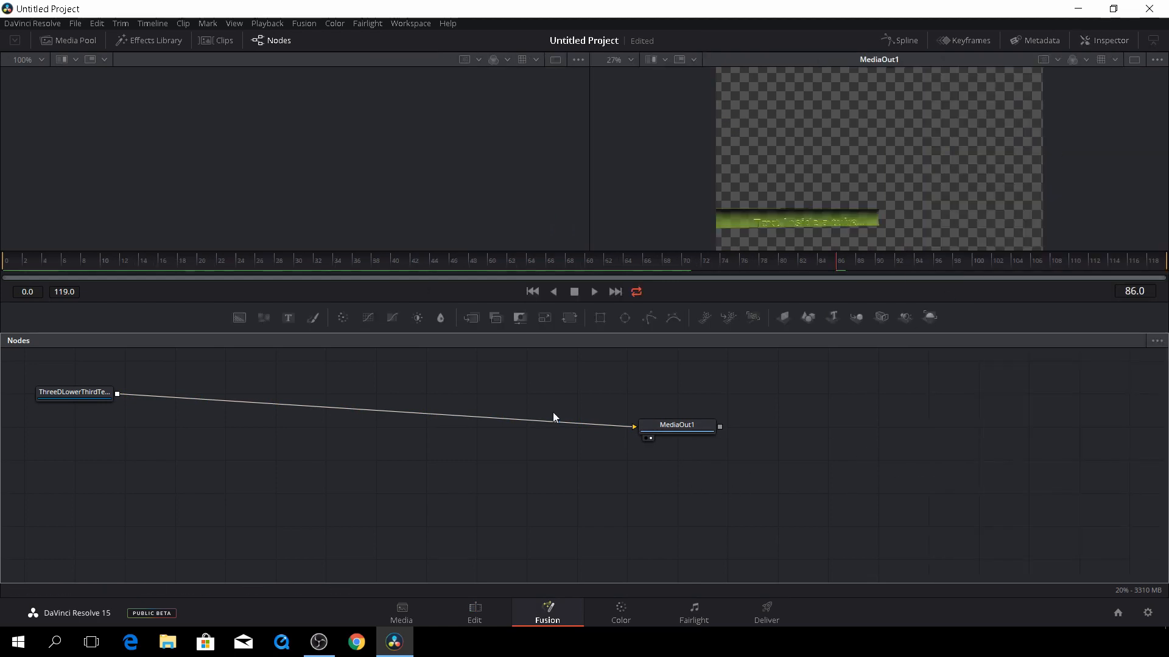
left_click_drag(77, 390, 187, 414)
left_click_drag(681, 426, 602, 412)
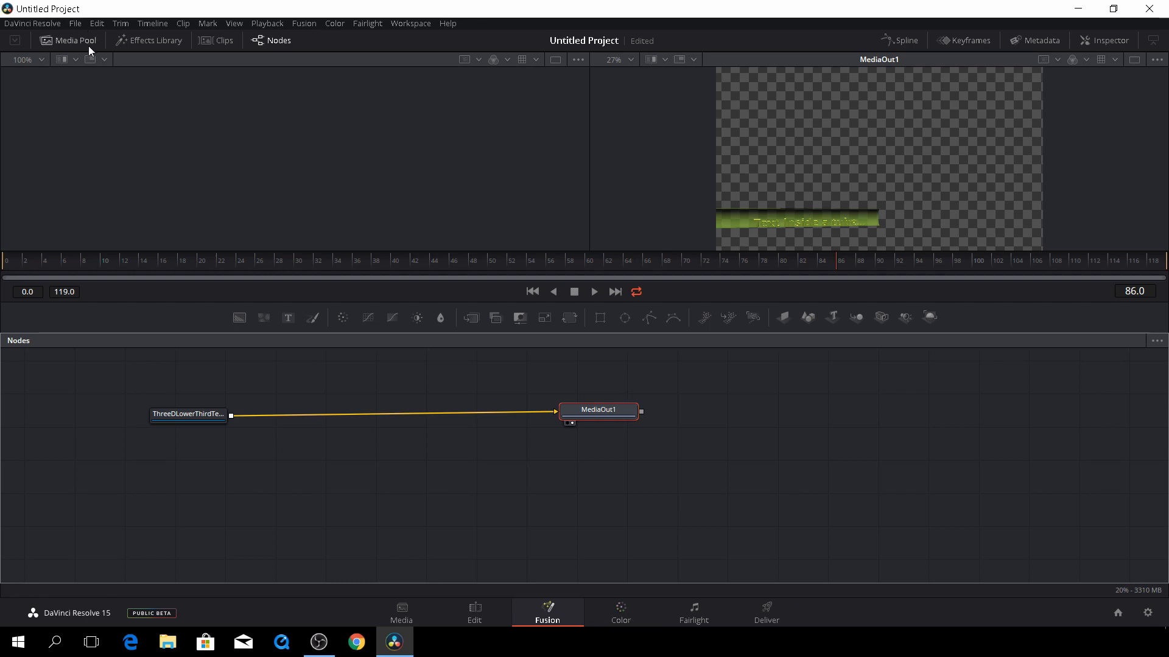
left_click(476, 612)
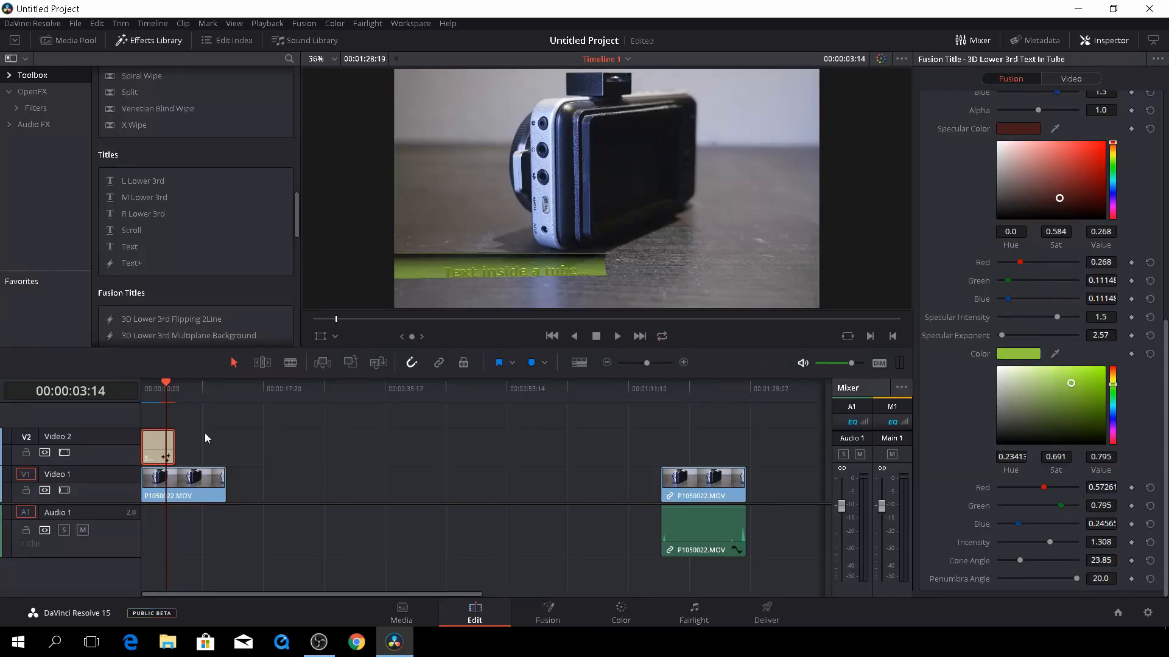
Delete the temporary lower-third title clip from Video 2 and switch to the Color page
left_click_drag(205, 433, 138, 459)
key("Delete")
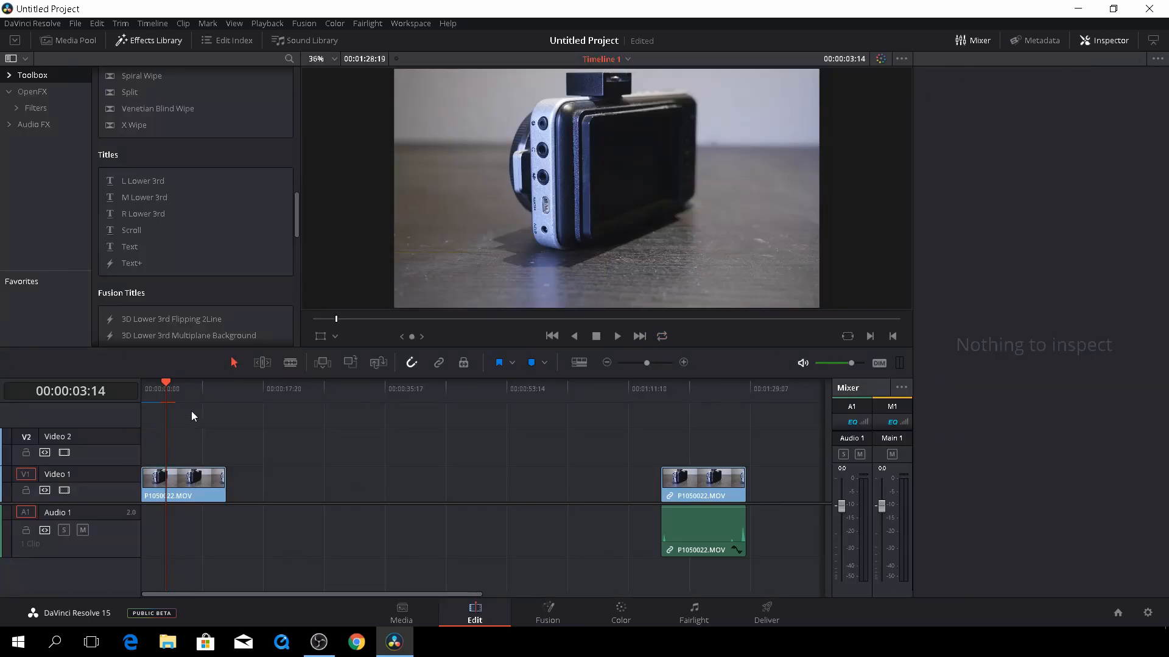
left_click(622, 616)
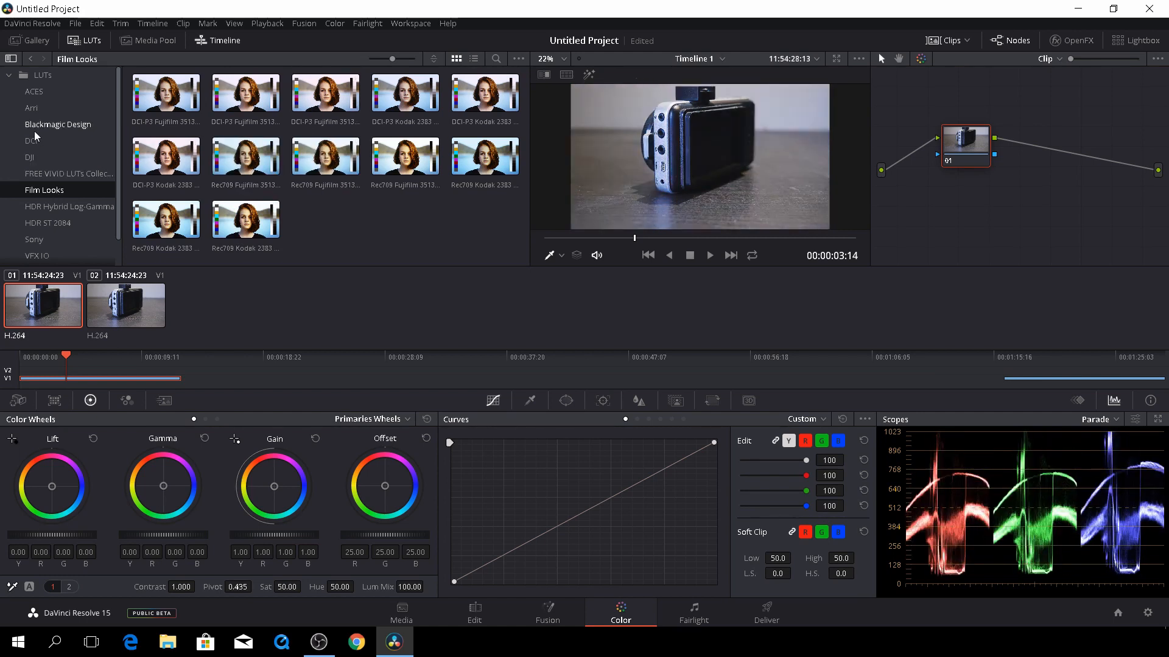
Apply the Blackmagic Design 4K Film LUT to node 01, then switch to the Fairlight page
left_click(49, 108)
left_click(61, 124)
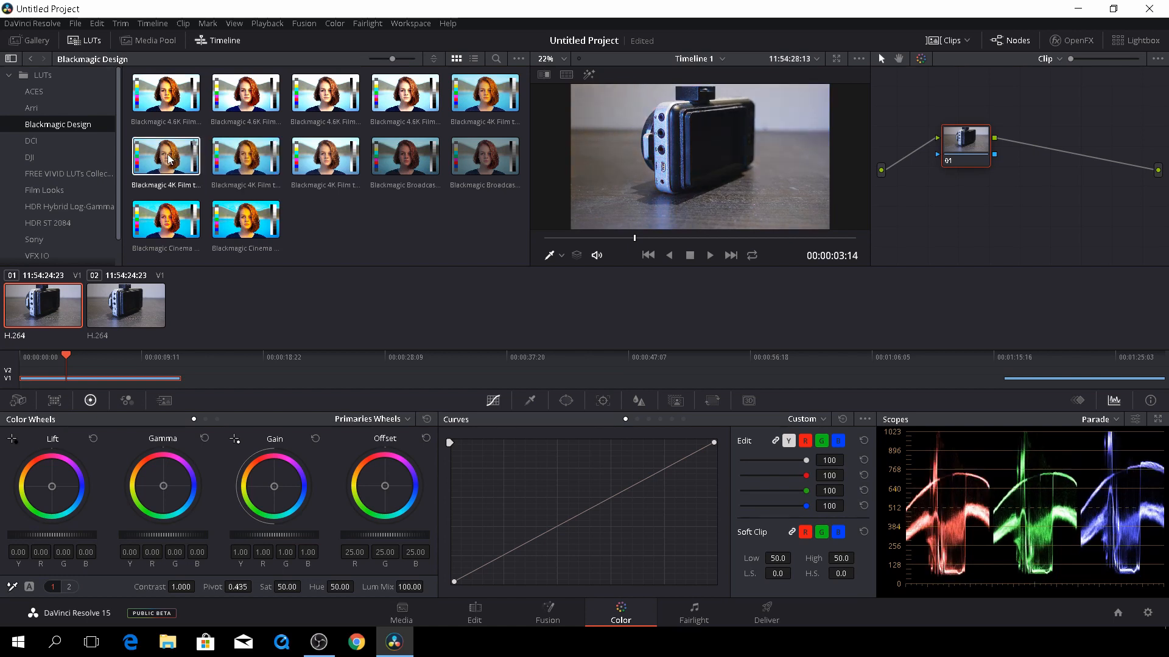
left_click_drag(162, 157, 1034, 162)
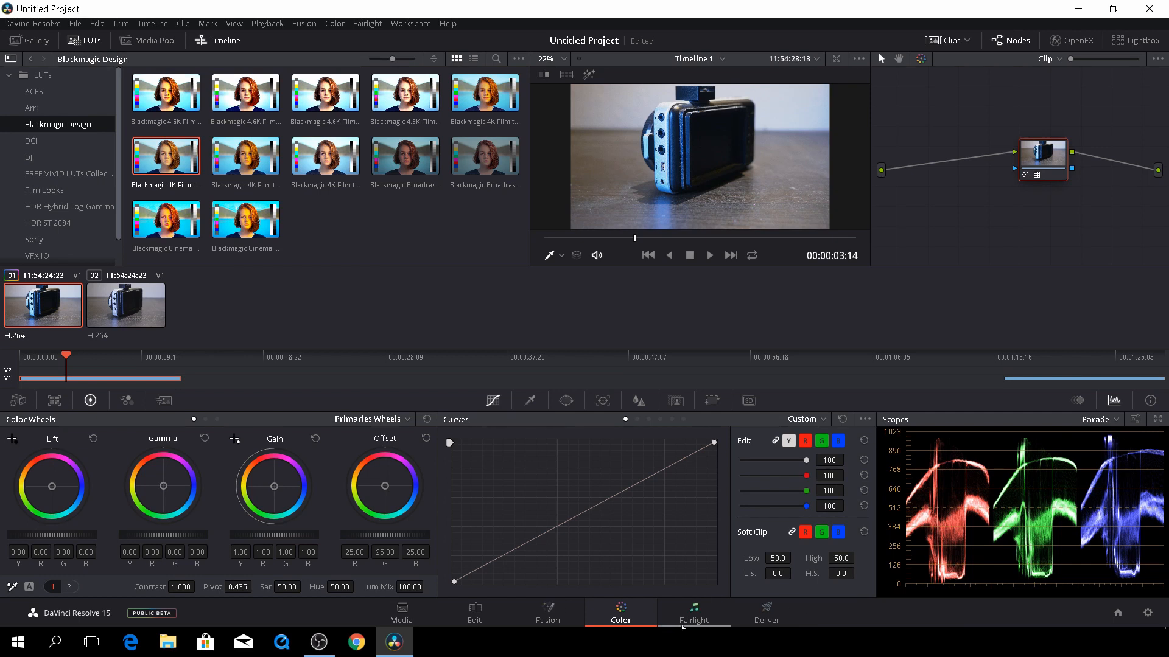
left_click(695, 616)
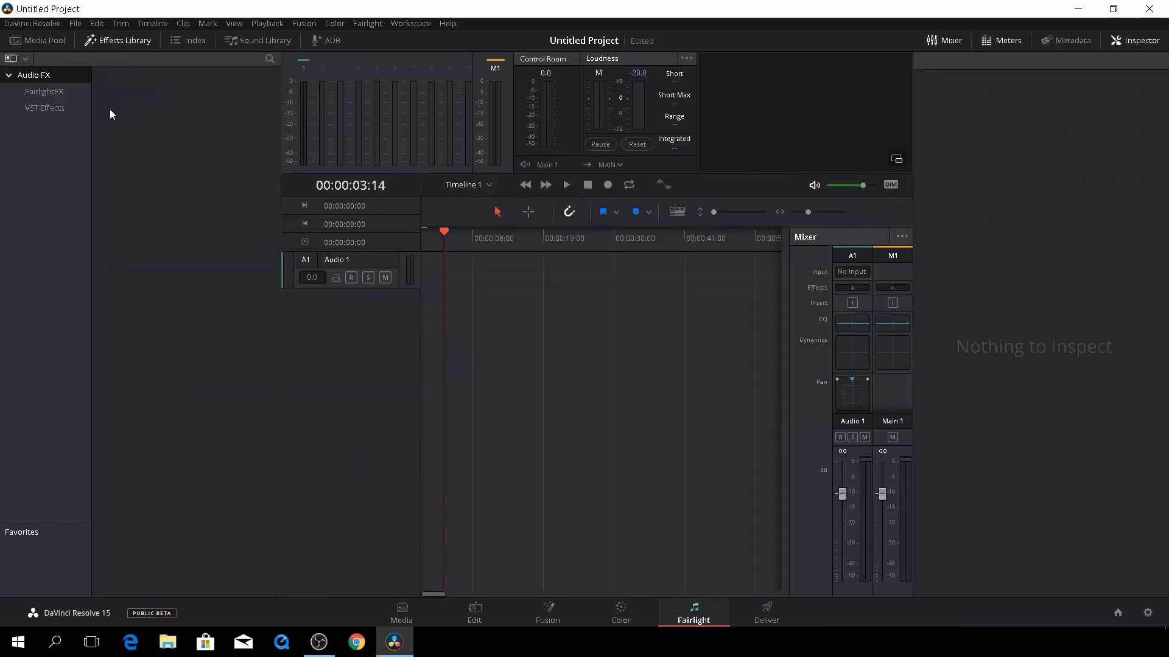
Collapse Audio FX, hide the Inspector, and go to the Deliver page for Timeline 1
left_click(11, 76)
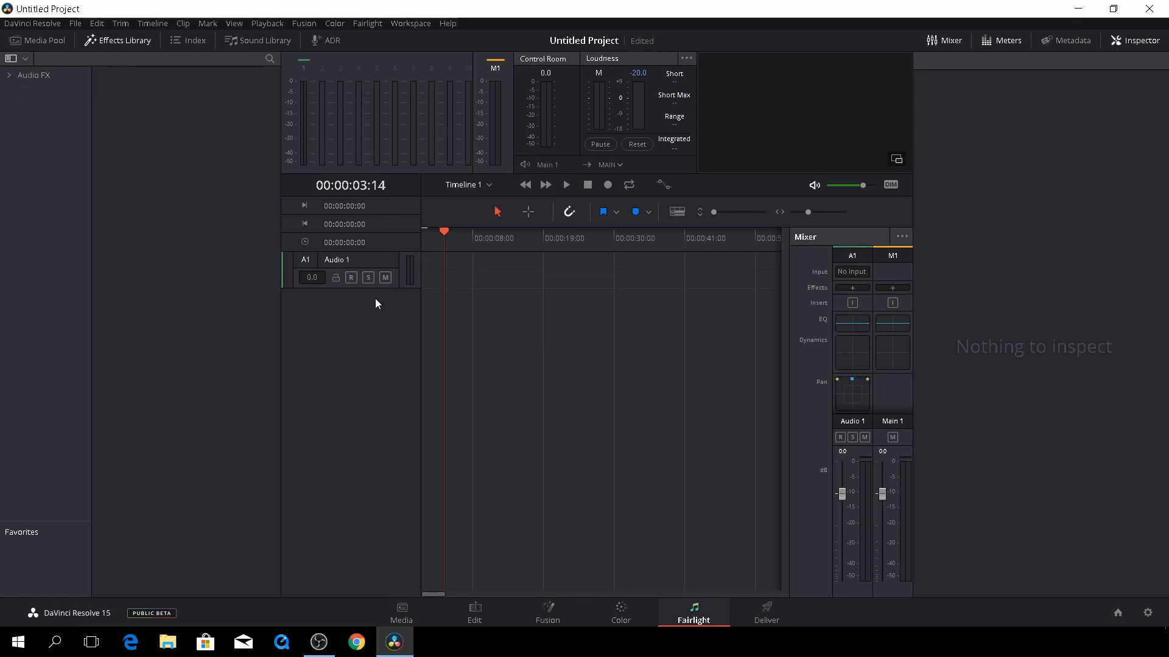
left_click(1135, 41)
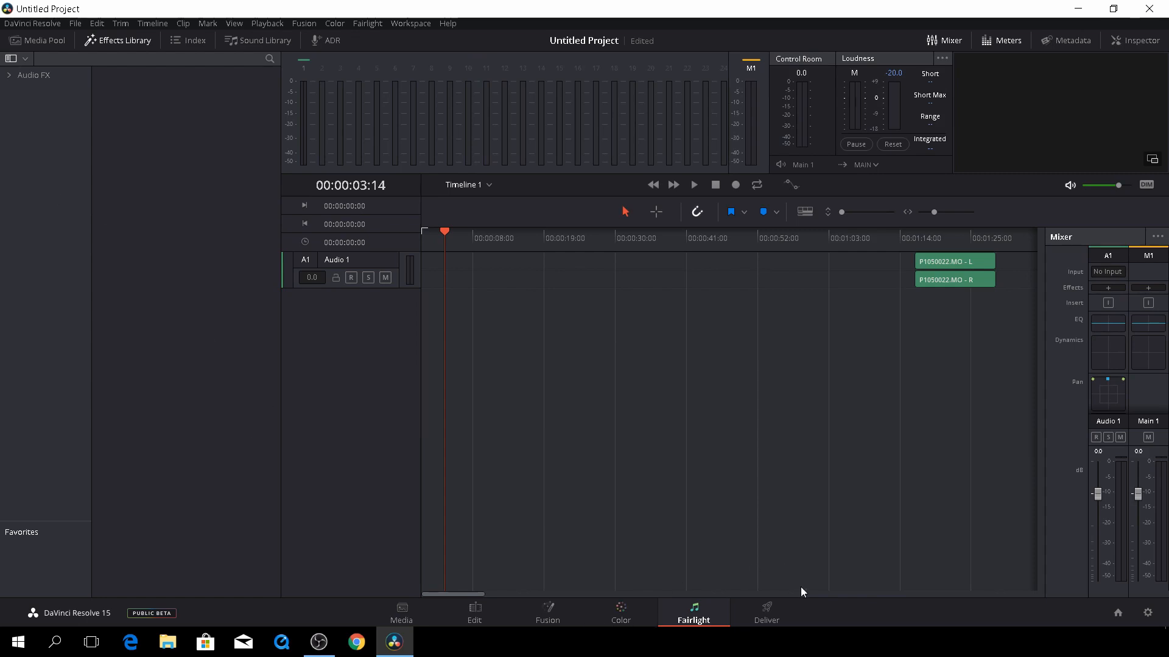
left_click(768, 616)
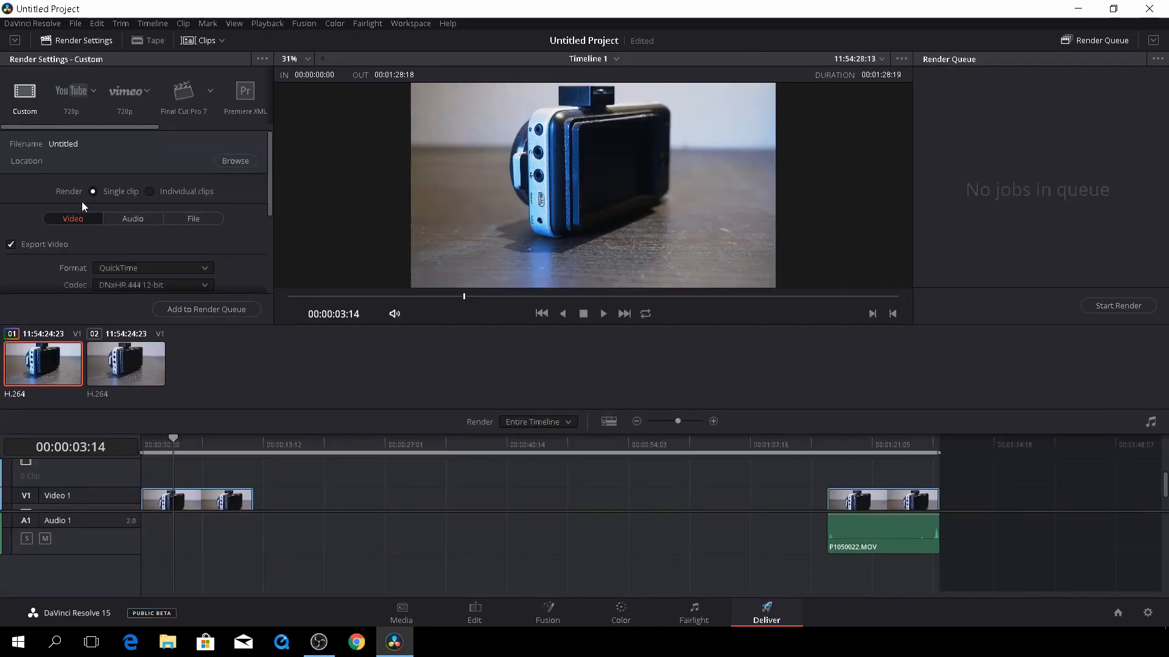
Apply the Netflix HD preset (IMF, Kakadu JPEG 2000) and view its HD, 2K, UHD, 4K options
left_click_drag(116, 128, 247, 115)
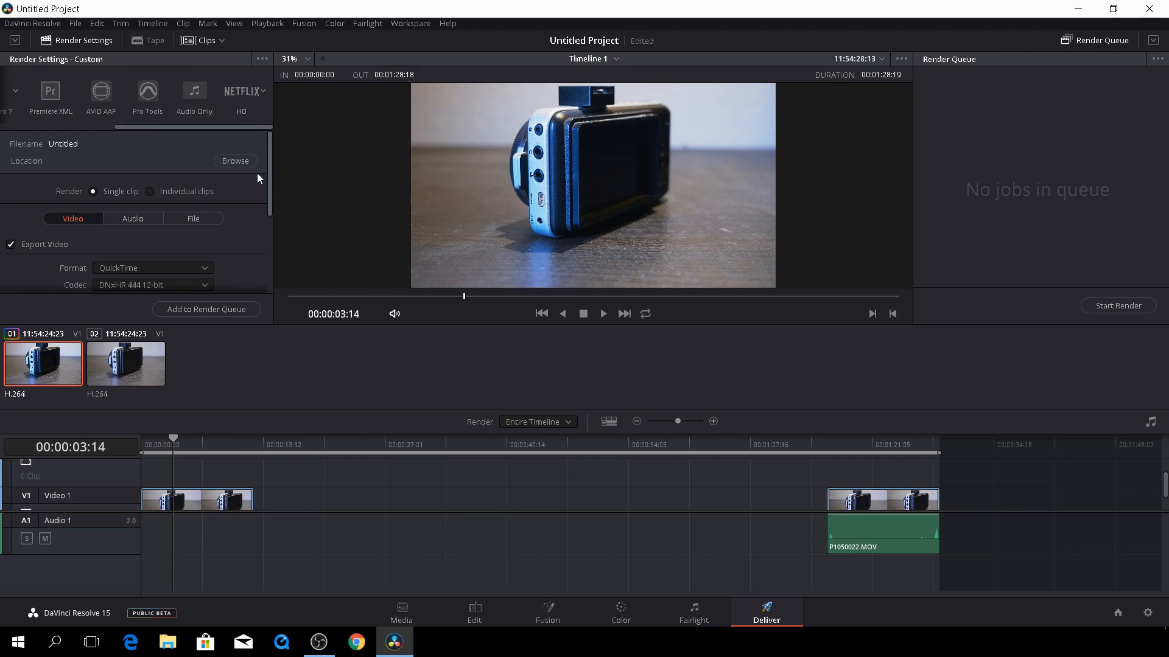
left_click(249, 92)
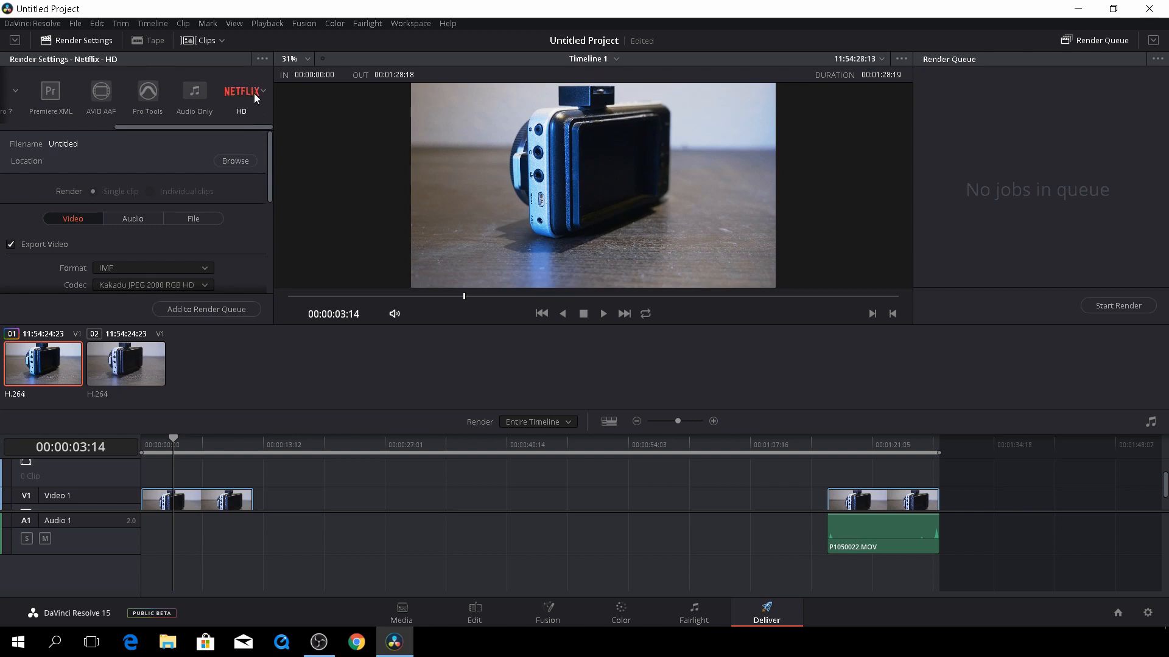
left_click_drag(271, 185, 264, 155)
left_click(264, 92)
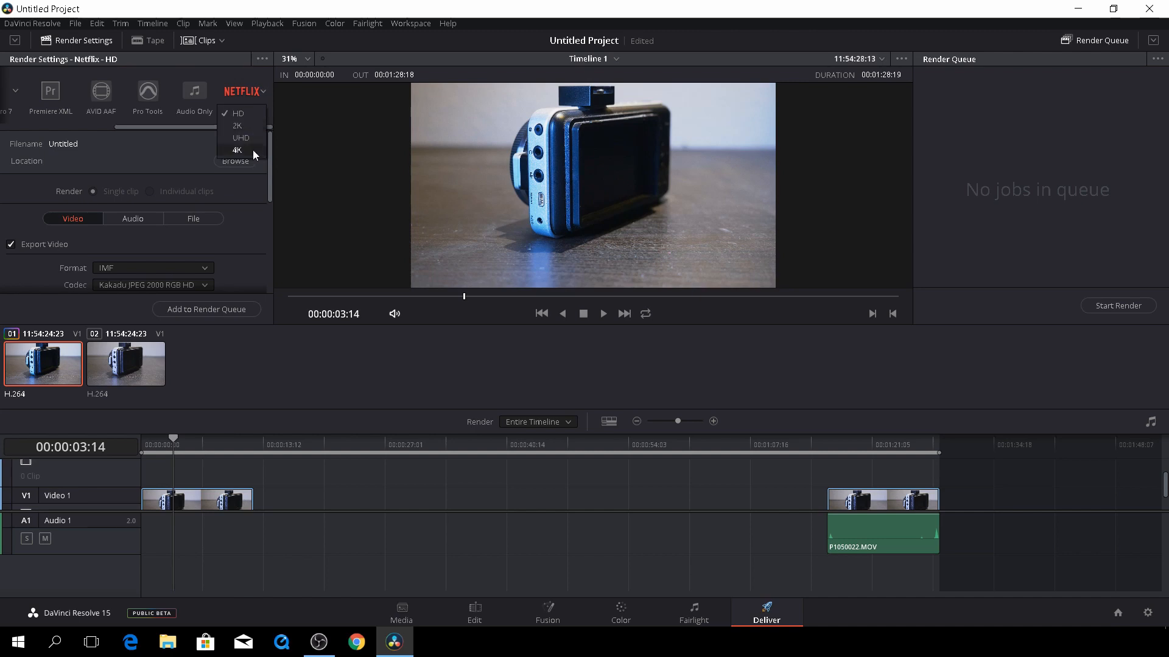